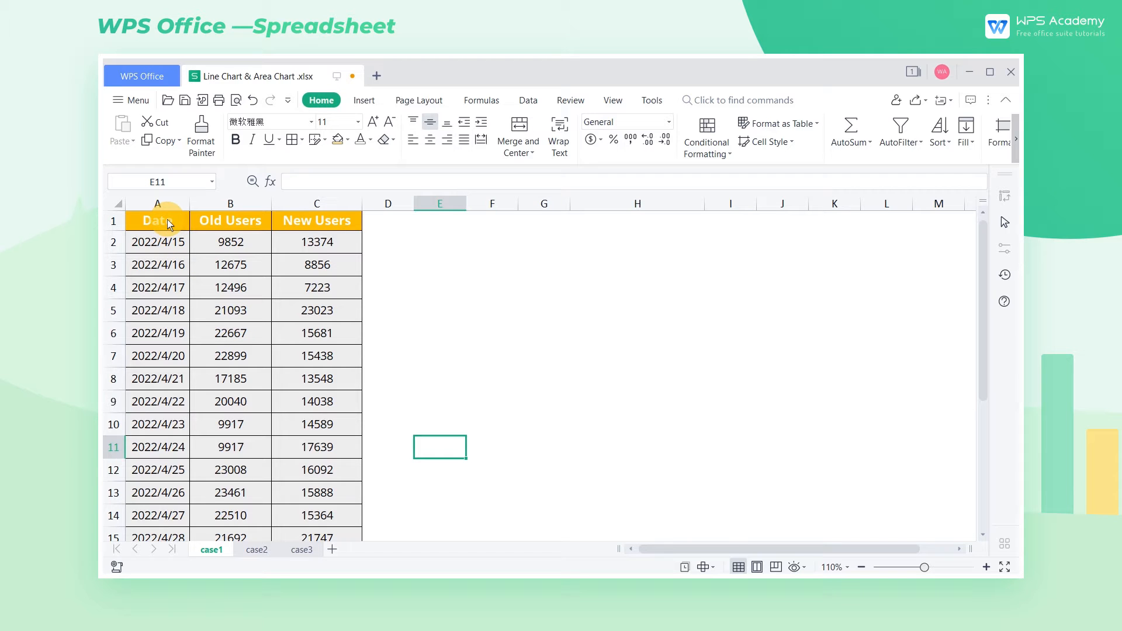
Insert a basic 2-D line chart from the whole user data table and enlarge it beside the table.
{"action": "left_click", "coordinate": [167, 219]}
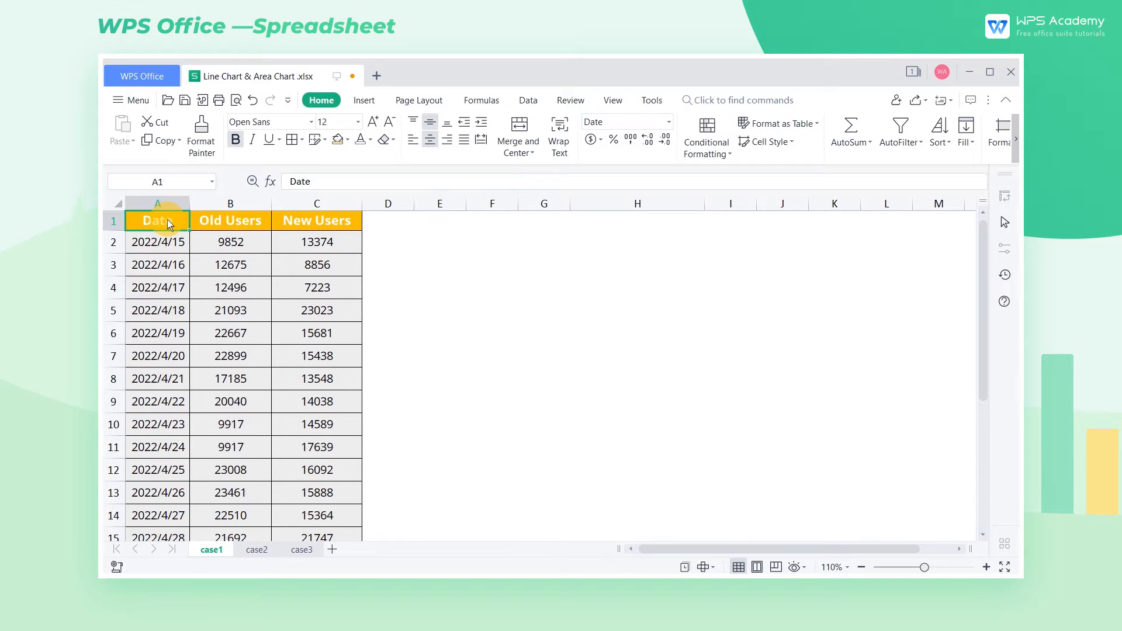
{"action": "key", "text": "ctrl+a"}
{"action": "left_click", "coordinate": [362, 104]}
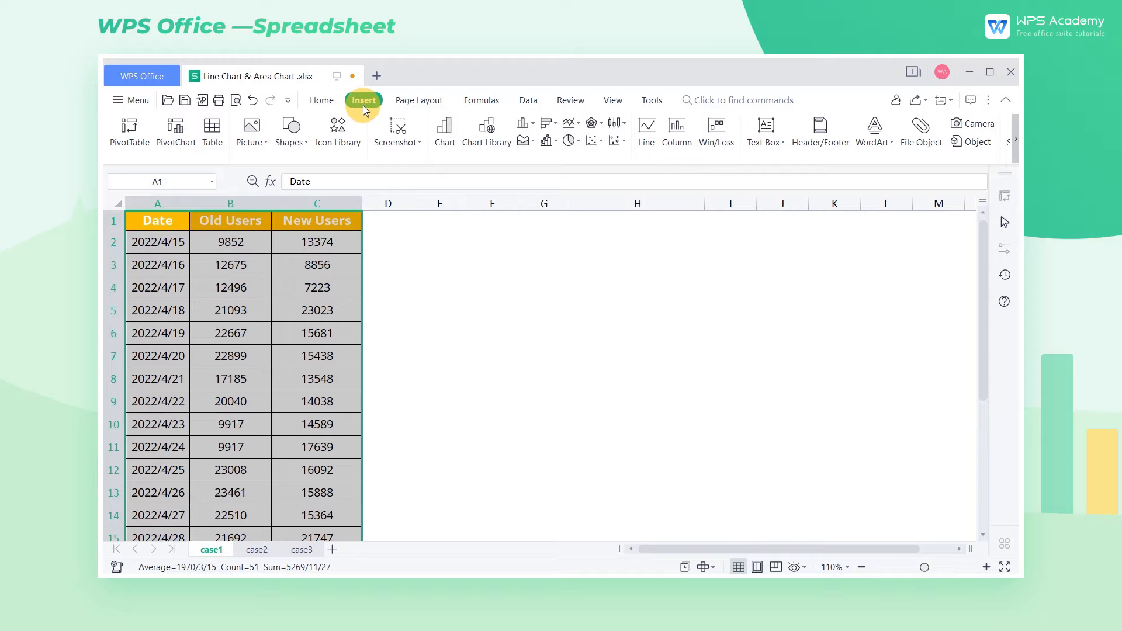
{"action": "left_click", "coordinate": [571, 124]}
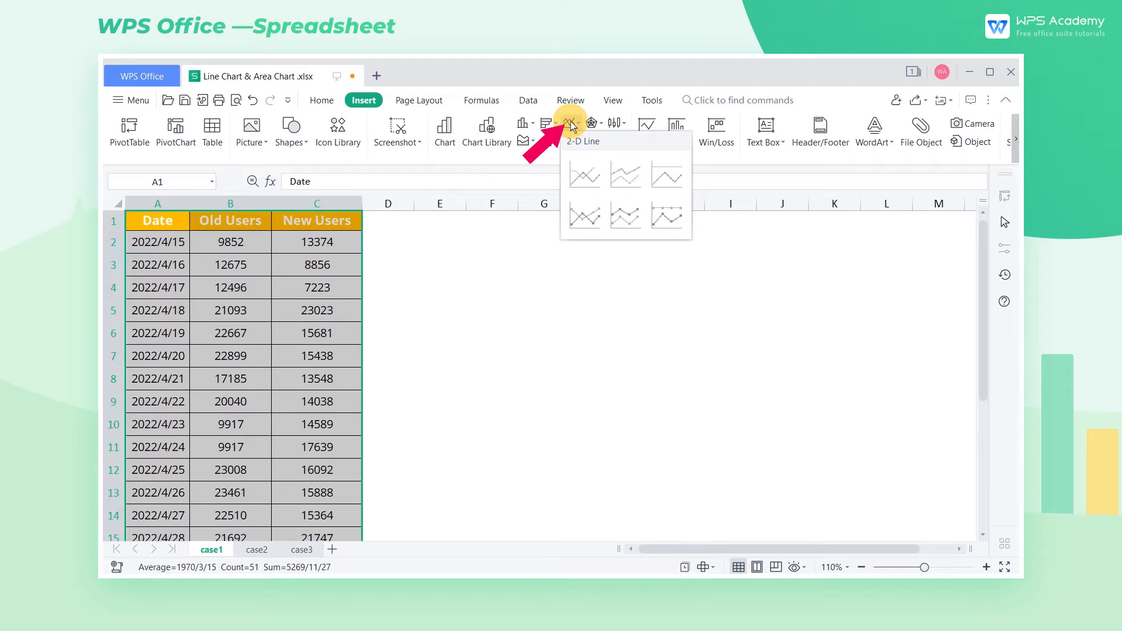
{"action": "left_click", "coordinate": [587, 163]}
{"action": "mouse_move", "coordinate": [614, 273]}
{"action": "left_mouse_down"}
{"action": "mouse_move", "coordinate": [651, 248]}
{"action": "mouse_move", "coordinate": [630, 228]}
{"action": "left_mouse_up"}
{"action": "left_click_drag", "start_coordinate": [768, 450], "coordinate": [889, 465]}
{"action": "left_click", "coordinate": [925, 491]}
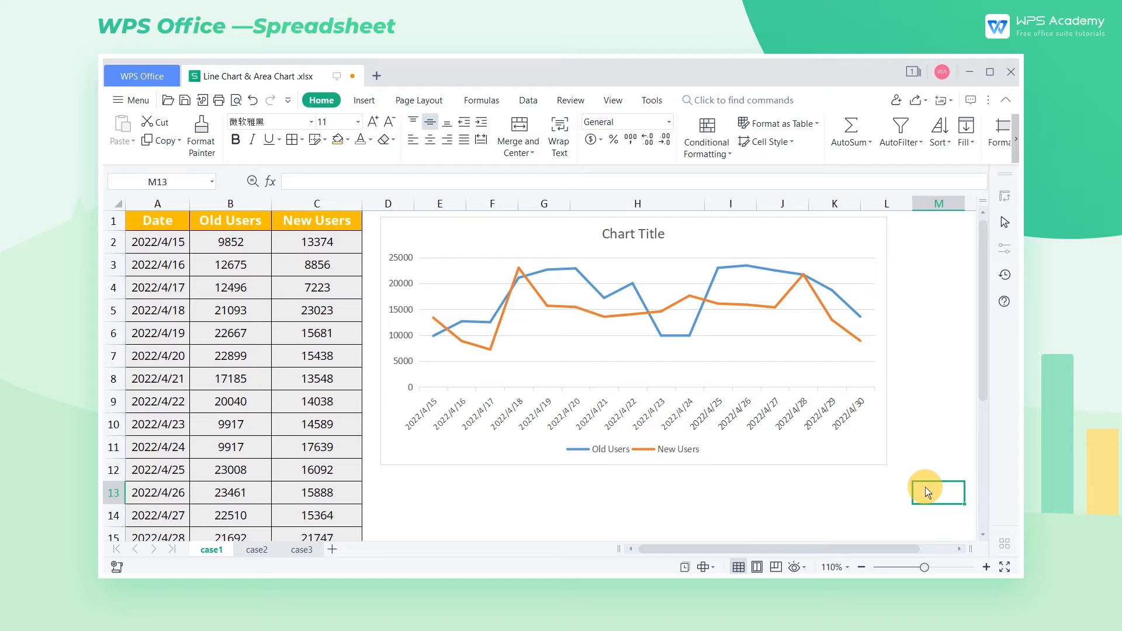
Insert a stacked line chart from the same data table, place it below the first chart and widen it to match.
{"action": "left_click", "coordinate": [154, 222]}
{"action": "key", "text": "ctrl+a"}
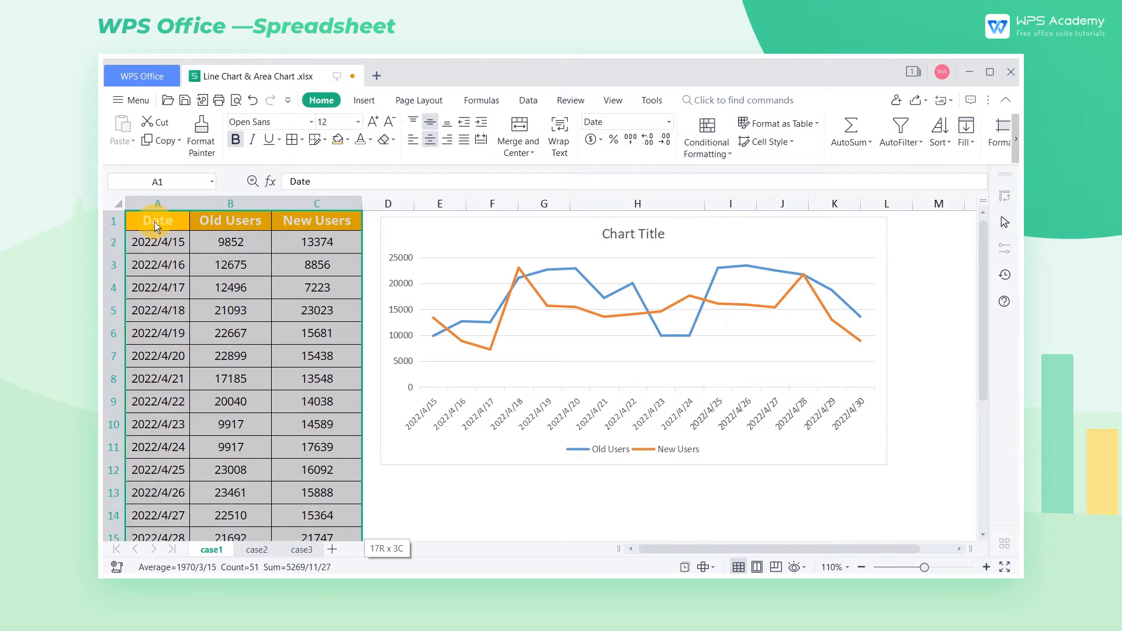
{"action": "left_click", "coordinate": [359, 102]}
{"action": "left_click", "coordinate": [570, 123]}
{"action": "left_click", "coordinate": [623, 171]}
{"action": "mouse_move", "coordinate": [619, 276]}
{"action": "left_mouse_down"}
{"action": "mouse_move", "coordinate": [651, 422]}
{"action": "mouse_move", "coordinate": [645, 489]}
{"action": "left_mouse_up"}
{"action": "scroll", "coordinate": [876, 454], "scroll_direction": "down", "scroll_amount": 3}
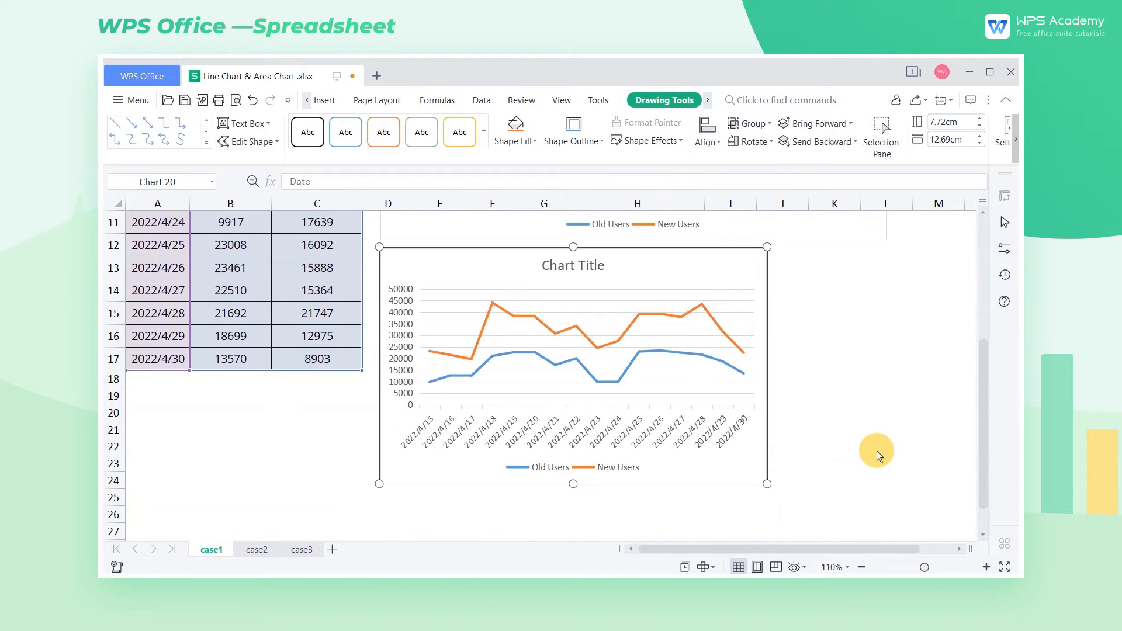
{"action": "left_click_drag", "start_coordinate": [768, 483], "coordinate": [889, 511]}
{"action": "left_click", "coordinate": [930, 521]}
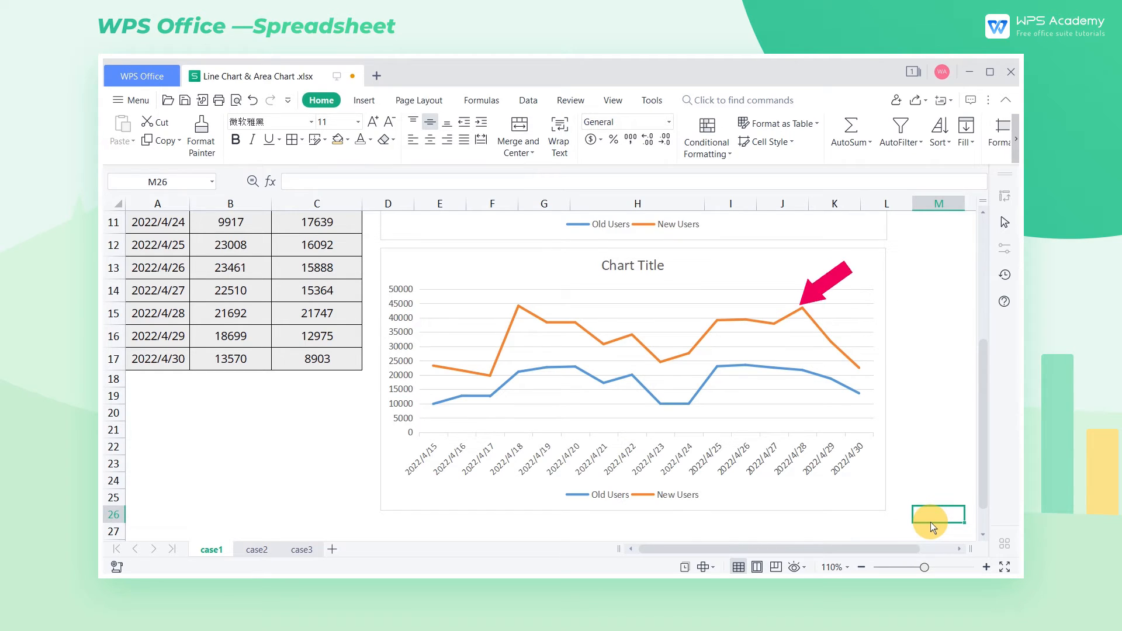
Highlight the 2022/4/28 row of the data table, A15:C15, with the yellow fill colour.
{"action": "left_click_drag", "start_coordinate": [136, 313], "coordinate": [320, 313]}
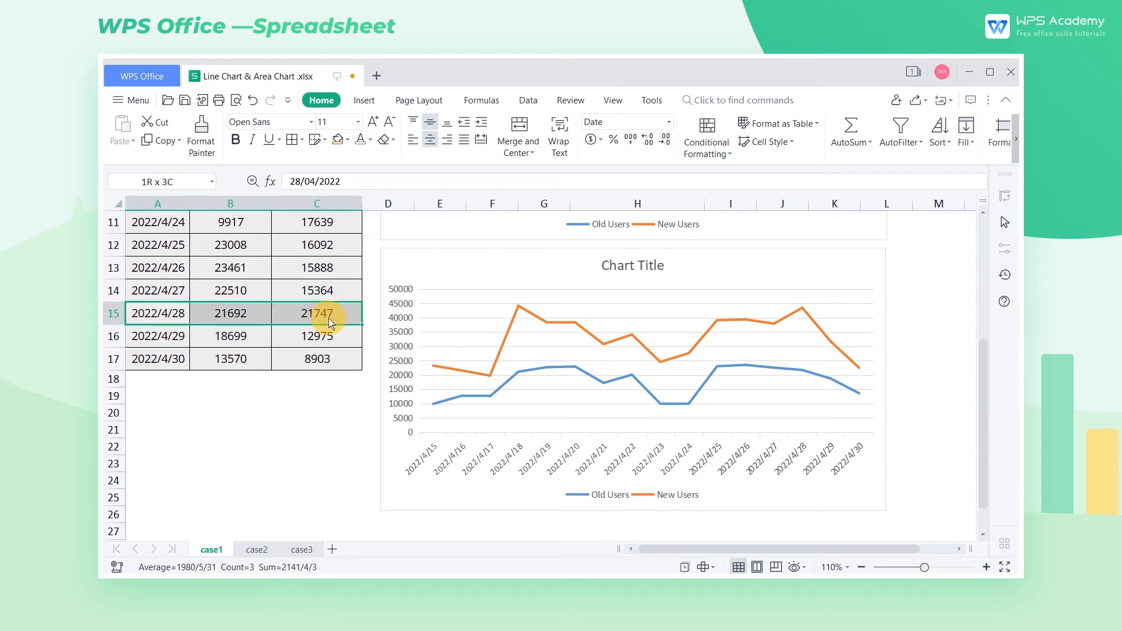
{"action": "left_click", "coordinate": [336, 139]}
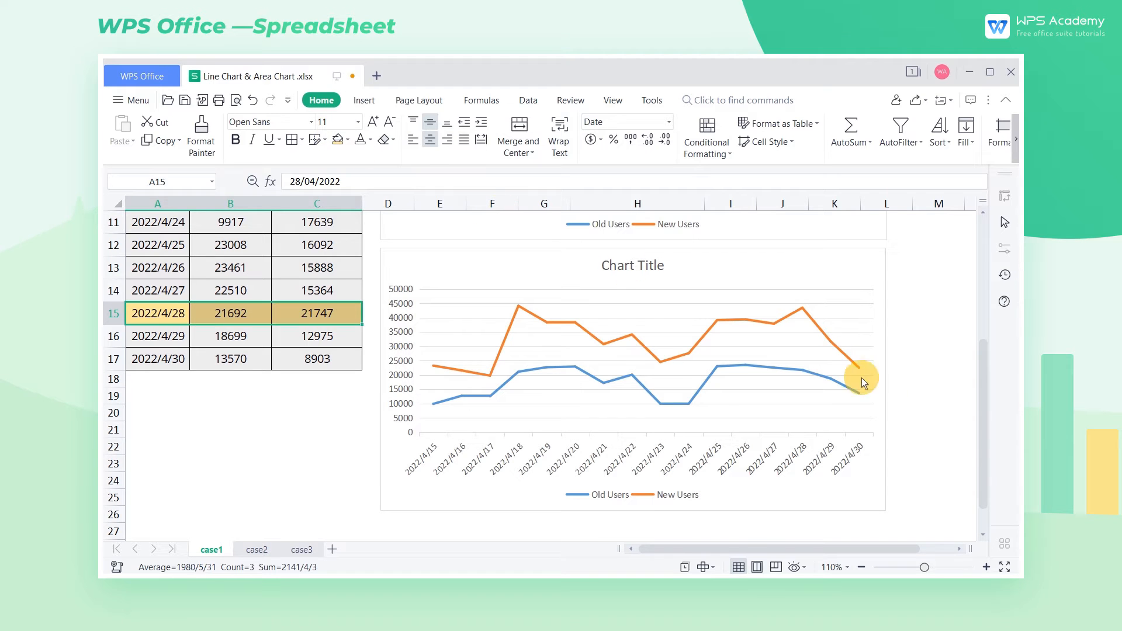
{"action": "left_click", "coordinate": [932, 447]}
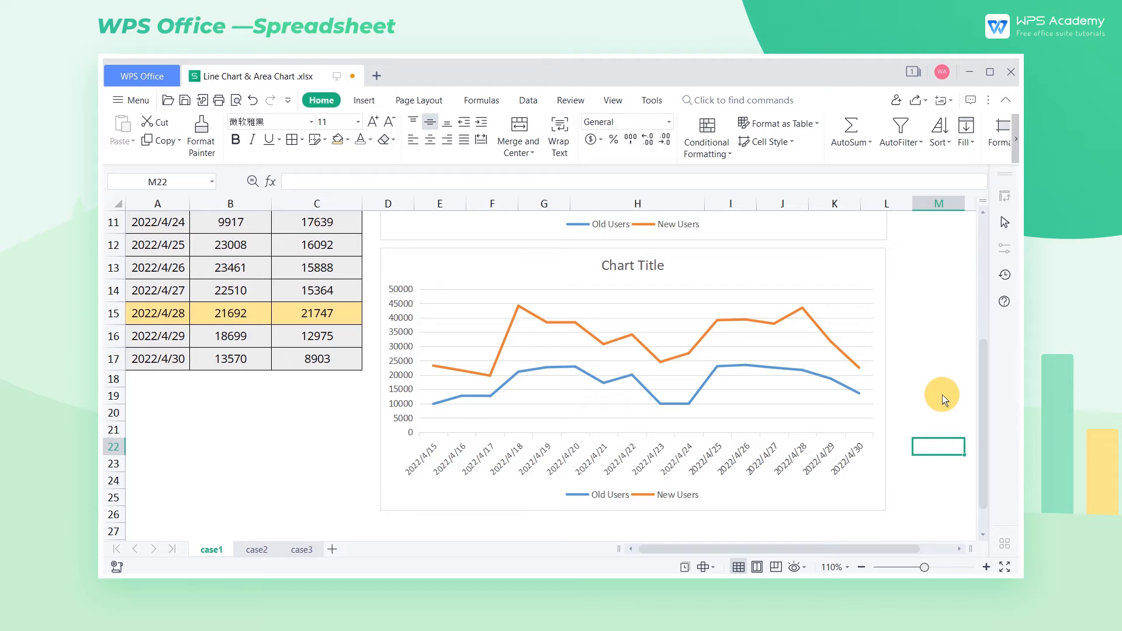
Delete the basic line chart and move the stacked line chart up into its place beside the table header.
{"action": "scroll", "coordinate": [942, 394], "scroll_direction": "up", "scroll_amount": 5}
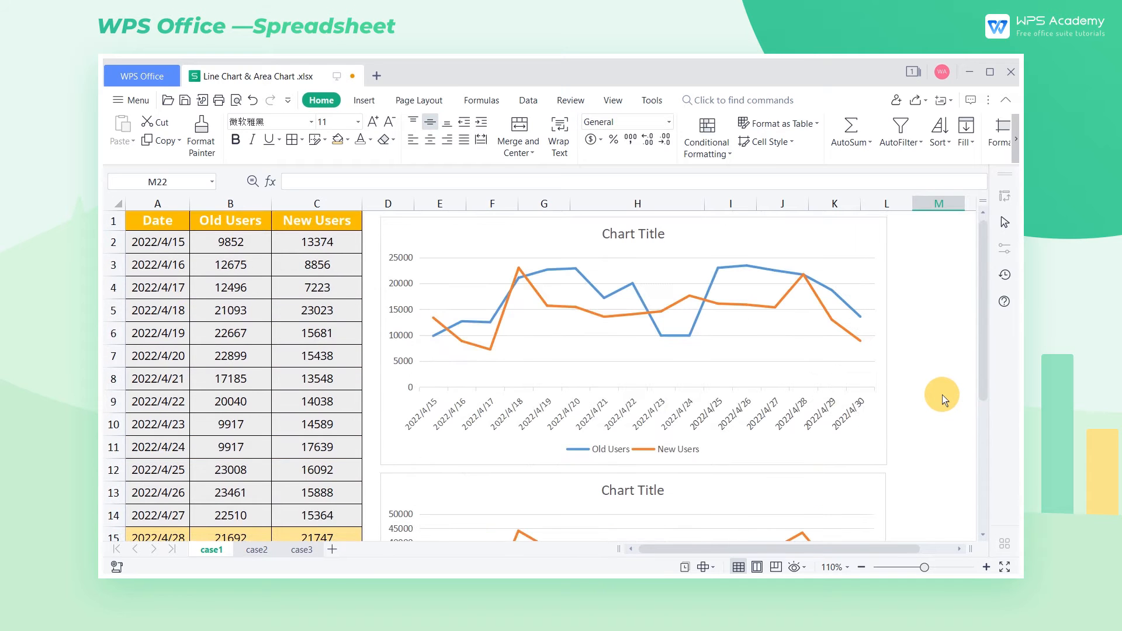
{"action": "left_click", "coordinate": [865, 366]}
{"action": "key", "text": "Delete"}
{"action": "left_click_drag", "start_coordinate": [771, 481], "coordinate": [766, 237]}
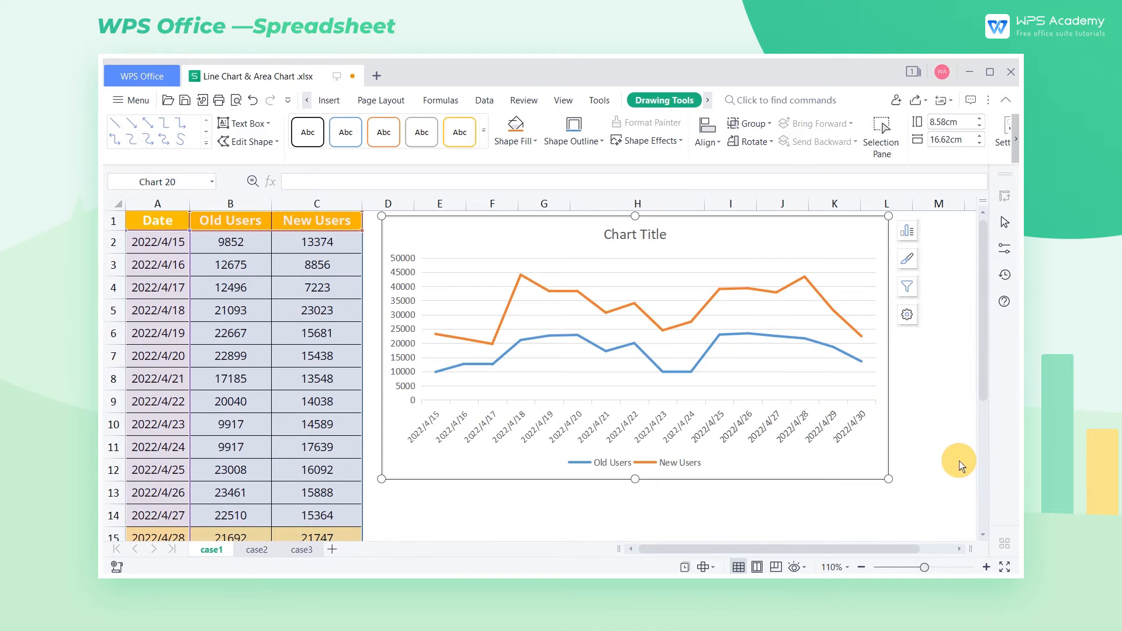
Insert a stacked area chart from the data table below the line chart and enlarge it to about 8.91 by 16.68 cm.
{"action": "left_click", "coordinate": [167, 223]}
{"action": "key", "text": "ctrl+a"}
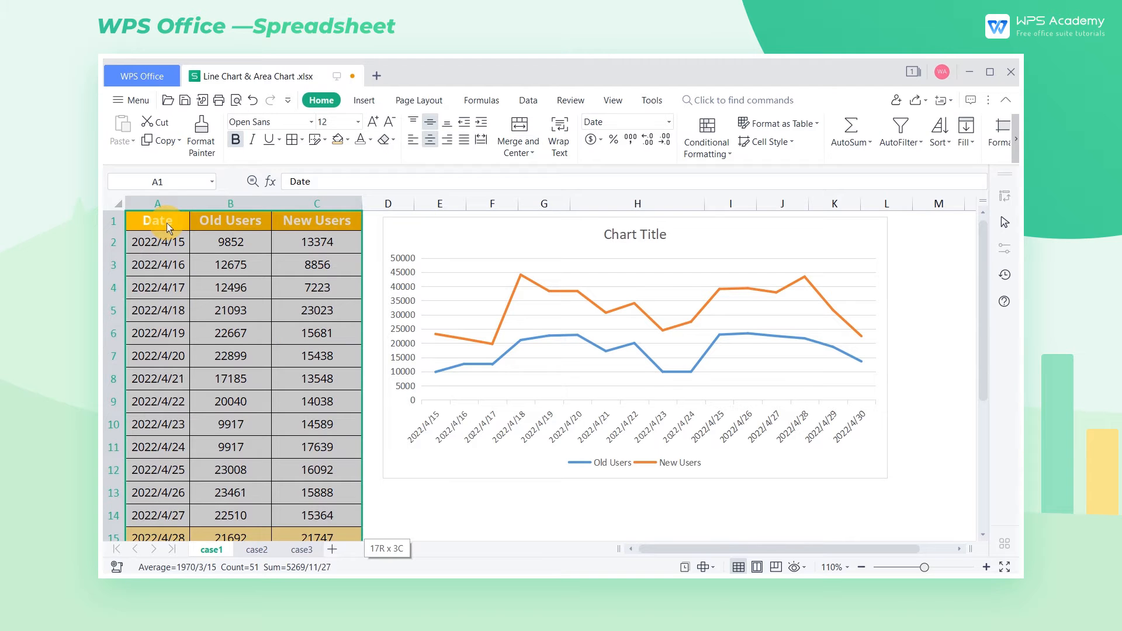
{"action": "left_click", "coordinate": [364, 100]}
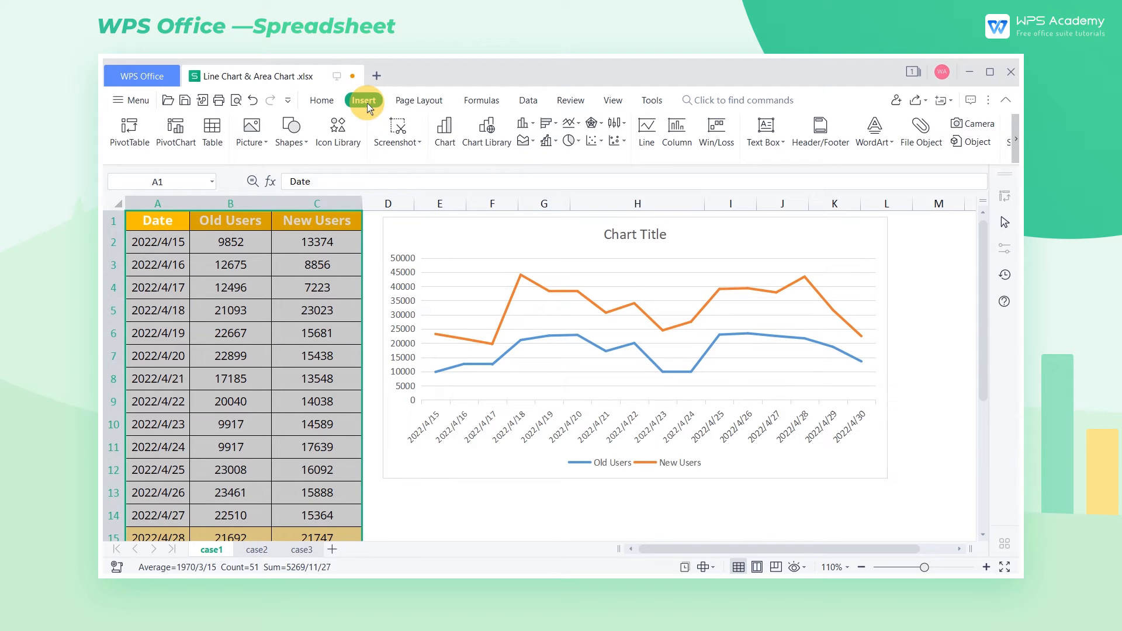
{"action": "left_click", "coordinate": [525, 140]}
{"action": "left_click", "coordinate": [581, 192]}
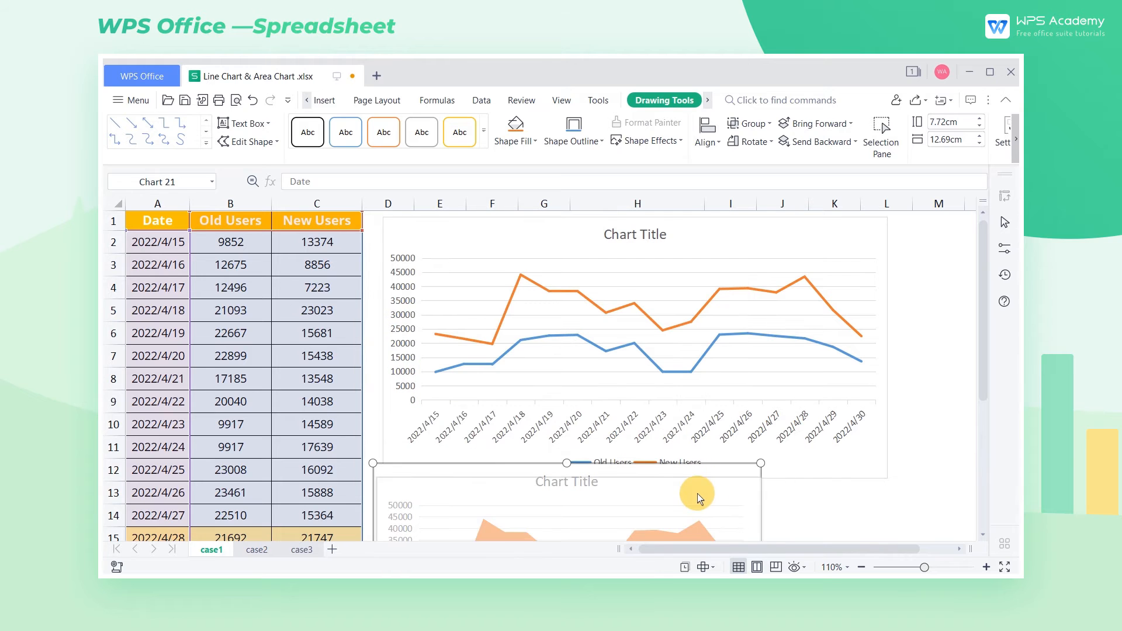
{"action": "scroll", "coordinate": [854, 497], "scroll_direction": "down", "scroll_amount": 3}
{"action": "left_click_drag", "start_coordinate": [766, 494], "coordinate": [886, 529]}
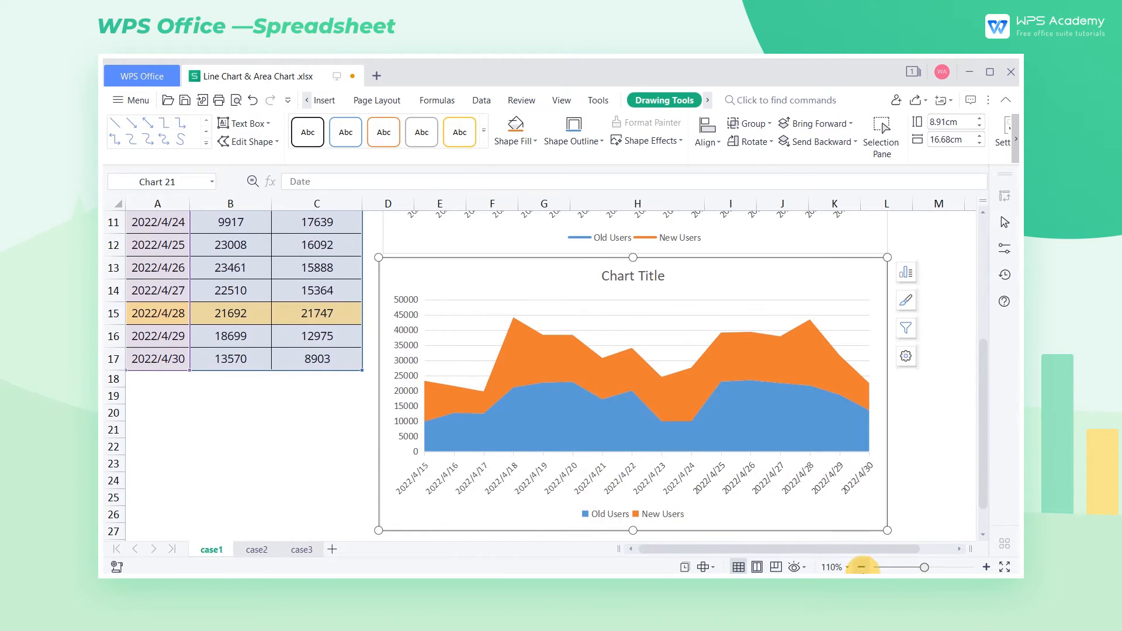
Compare the stacked line chart with the stacked area chart at 90% zoom.
{"action": "left_click", "coordinate": [861, 567]}
{"action": "left_click", "coordinate": [861, 567]}
{"action": "scroll", "coordinate": [882, 483], "scroll_direction": "up", "scroll_amount": 3}
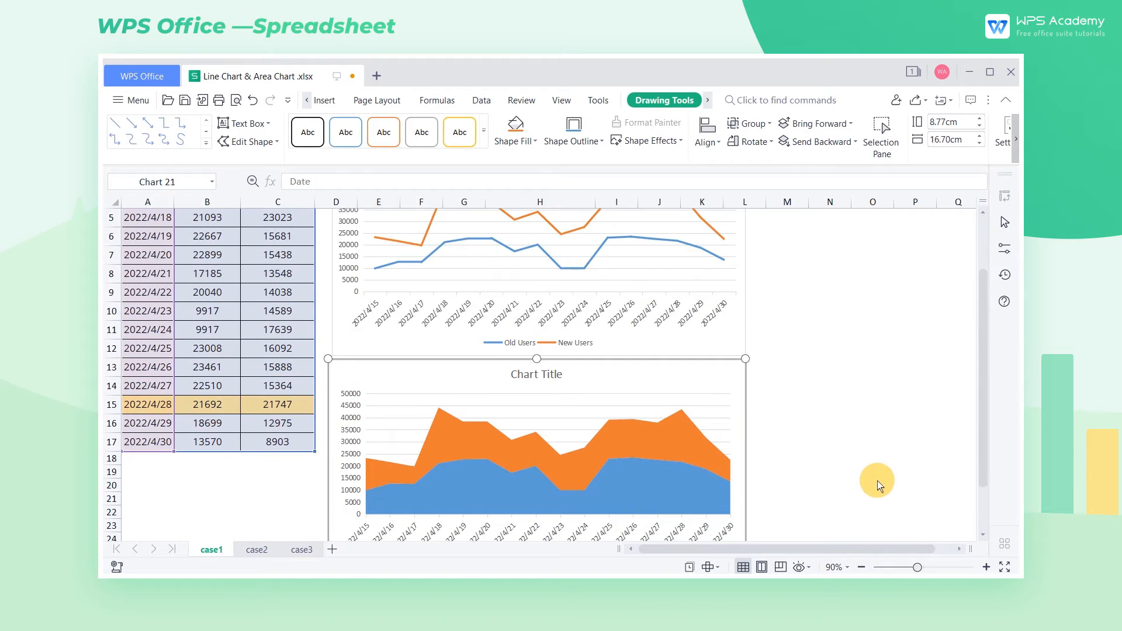
{"action": "scroll", "coordinate": [877, 480], "scroll_direction": "up", "scroll_amount": 1}
{"action": "left_click", "coordinate": [878, 480]}
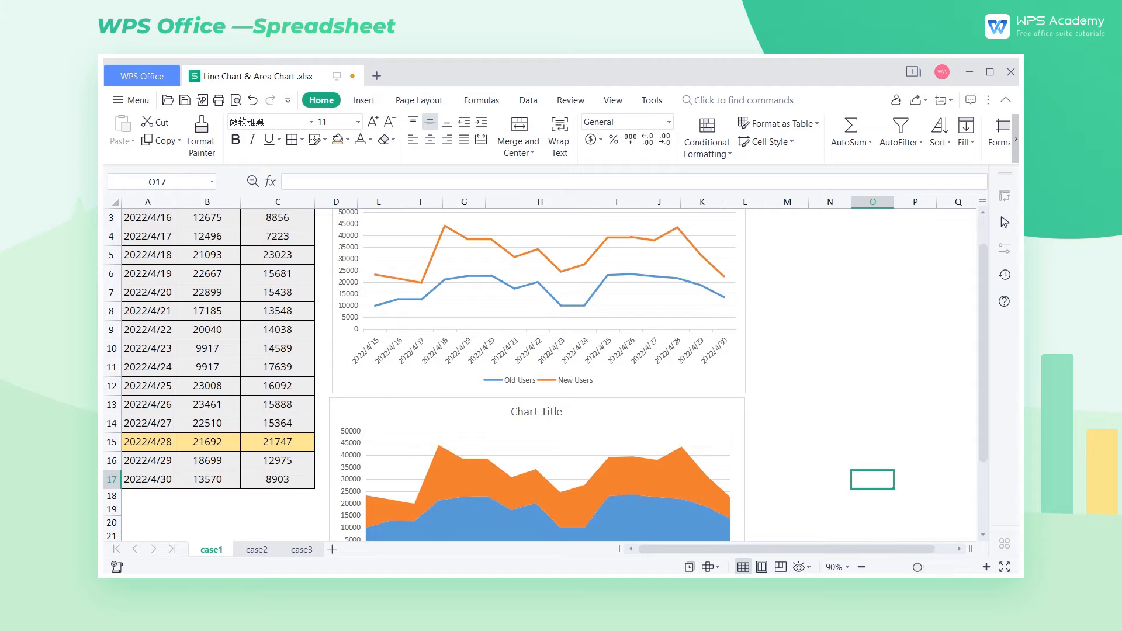
Remove the horizontal gridlines from the stacked area chart and enlarge the chart to reach column M.
{"action": "scroll", "coordinate": [856, 384], "scroll_direction": "down", "scroll_amount": 3}
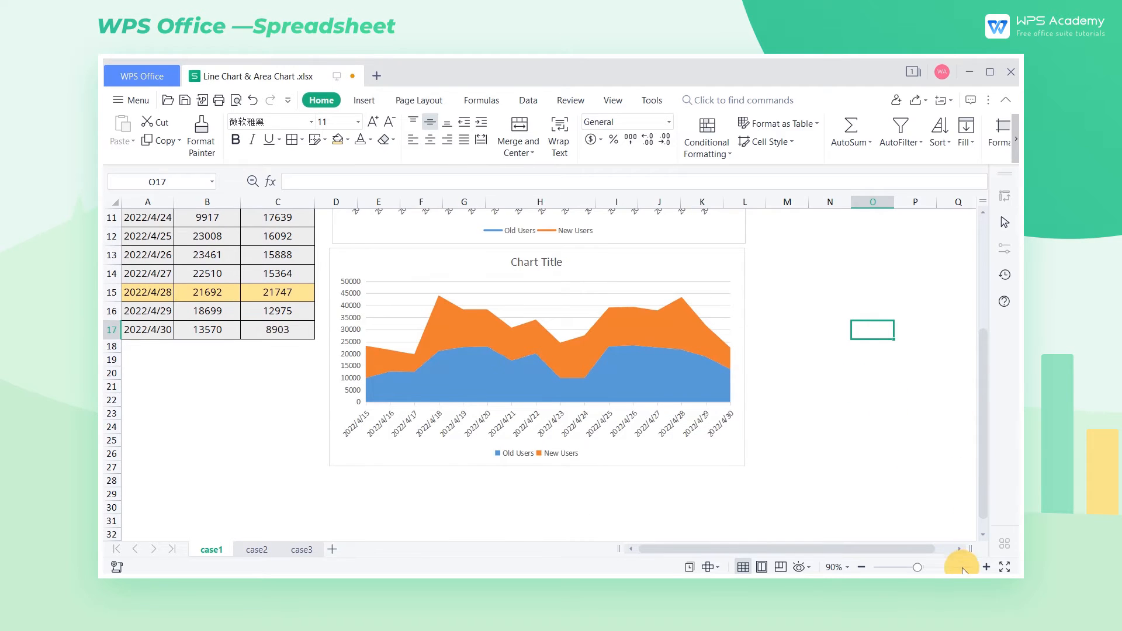
{"action": "left_click", "coordinate": [980, 564]}
{"action": "left_click", "coordinate": [980, 564]}
{"action": "left_click", "coordinate": [981, 564]}
{"action": "scroll", "coordinate": [848, 482], "scroll_direction": "down", "scroll_amount": 1}
{"action": "left_click_drag", "start_coordinate": [824, 548], "coordinate": [784, 550]}
{"action": "left_click", "coordinate": [811, 286]}
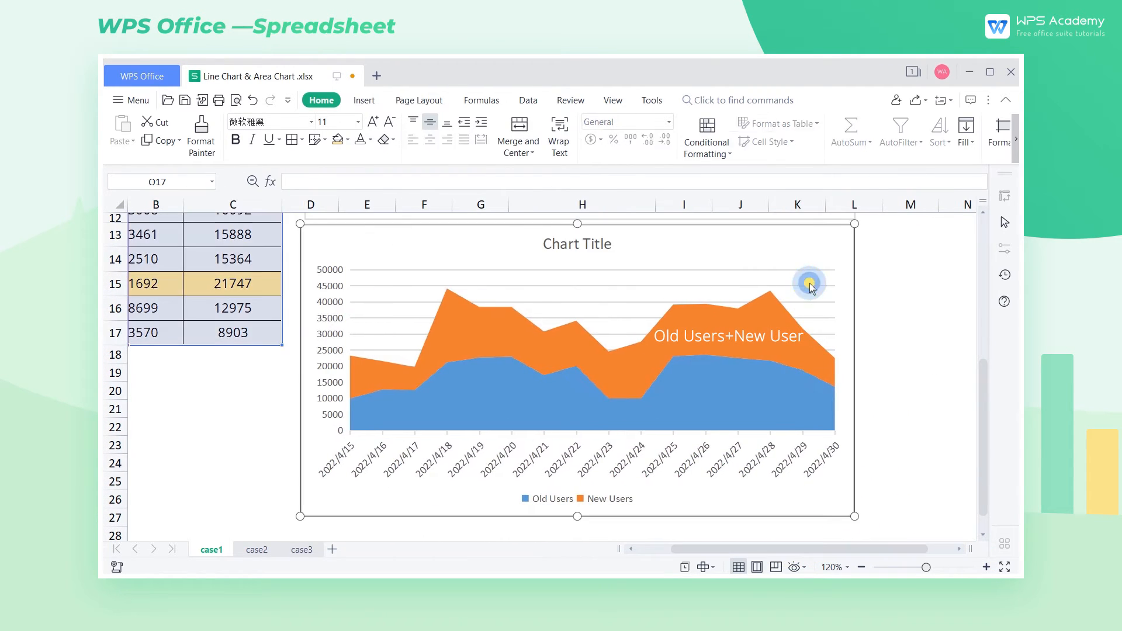
{"action": "key", "text": "Delete"}
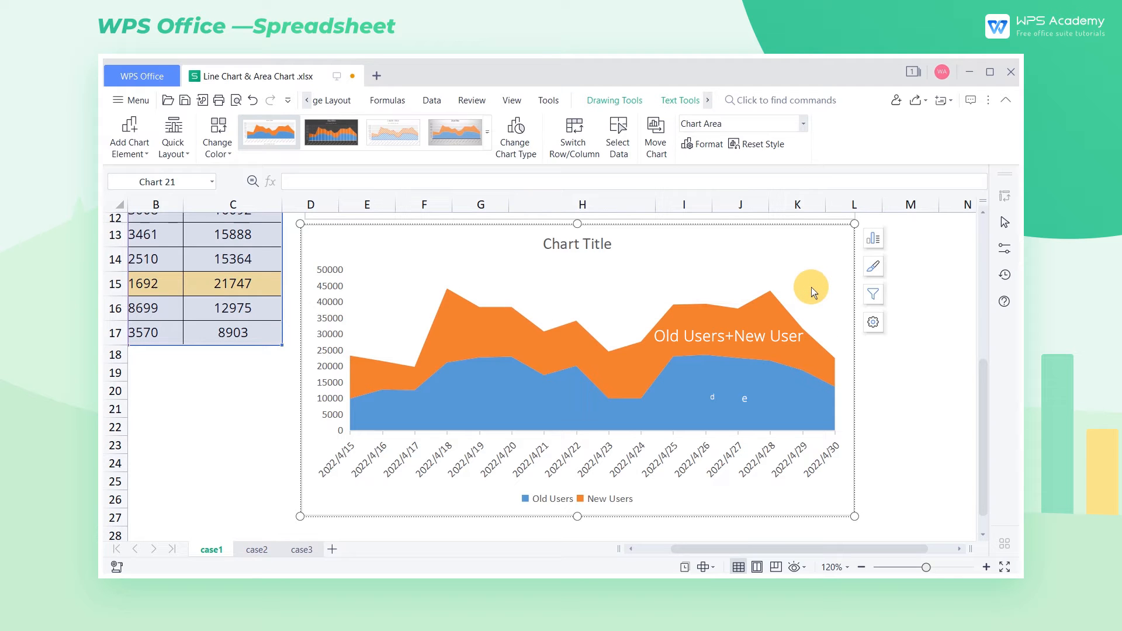
{"action": "left_click_drag", "start_coordinate": [854, 516], "coordinate": [922, 523]}
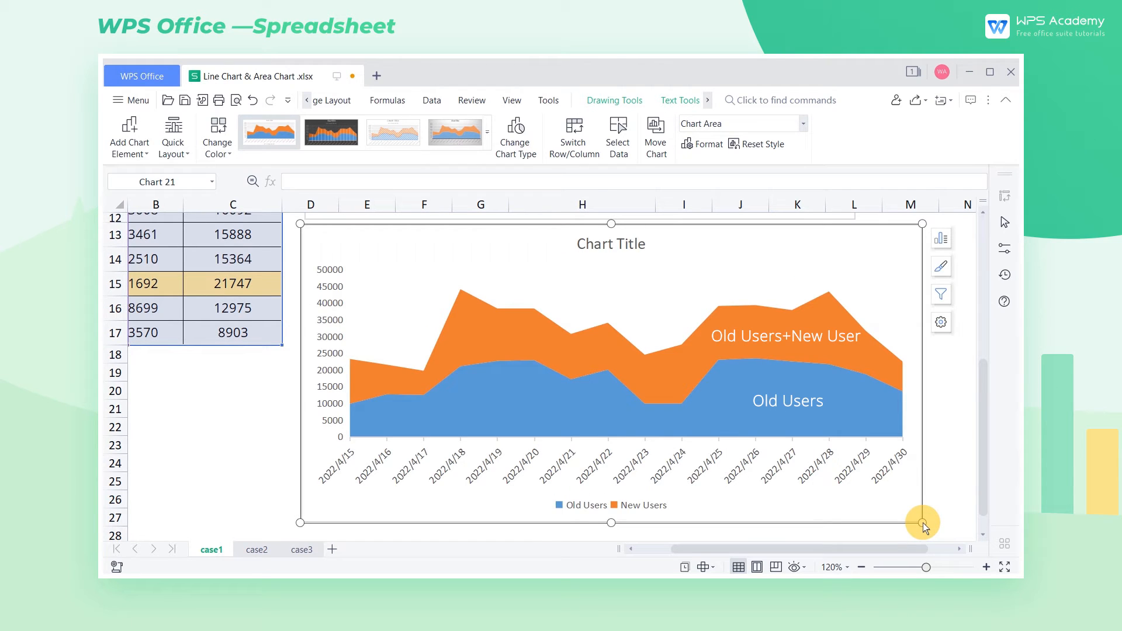
Rename the area chart's New Users series to "Total" in its data source.
{"action": "left_click", "coordinate": [600, 506]}
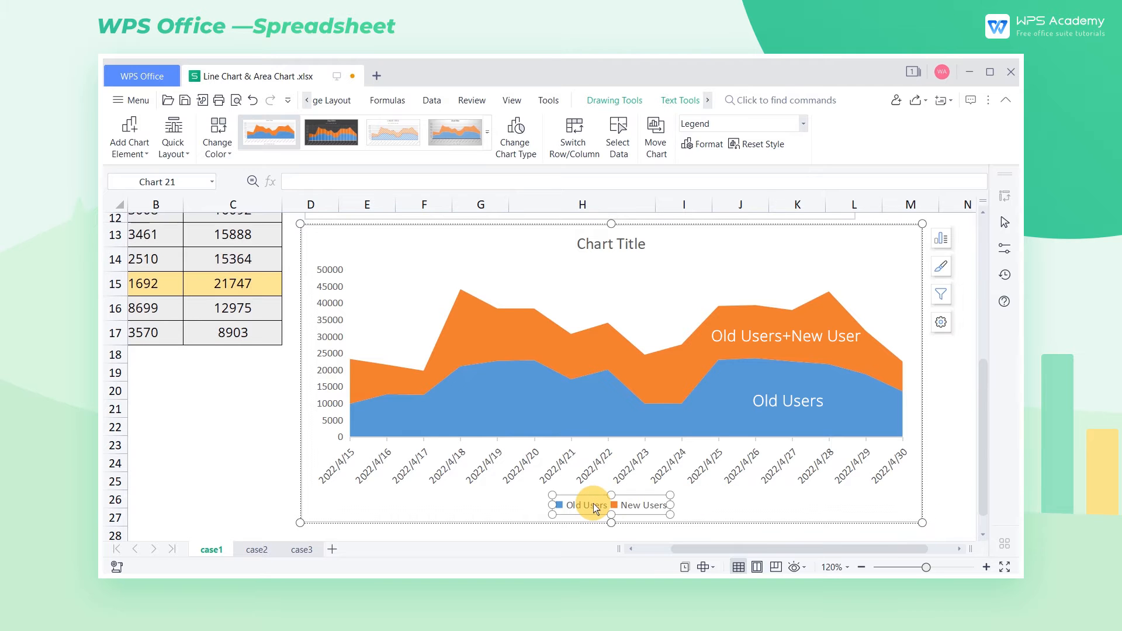
{"action": "left_click", "coordinate": [618, 135]}
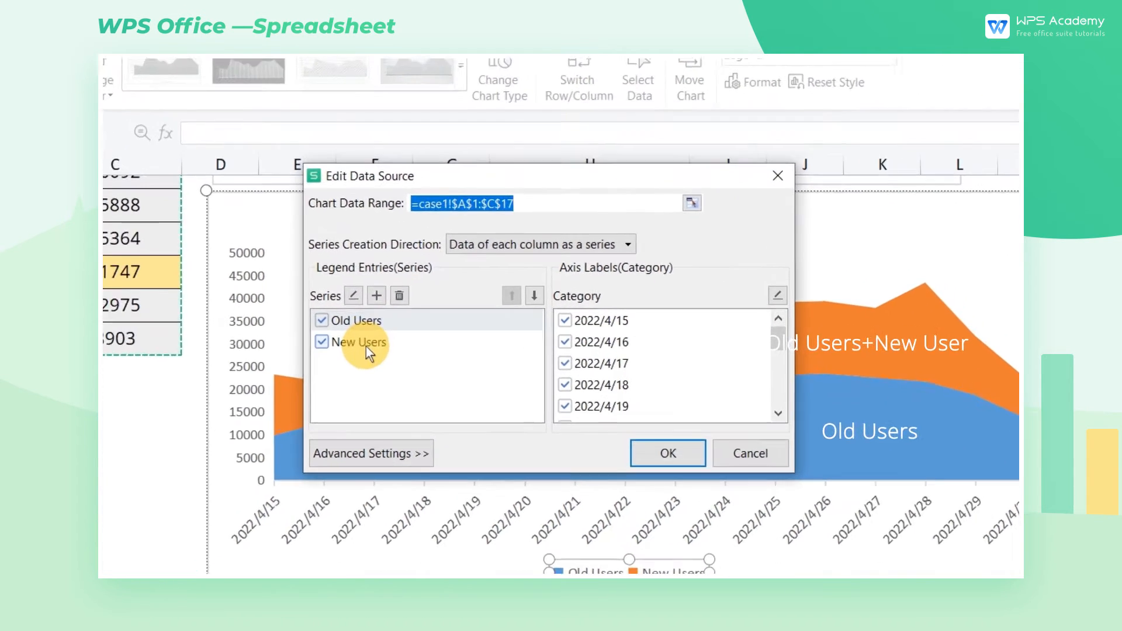
{"action": "left_click", "coordinate": [367, 347]}
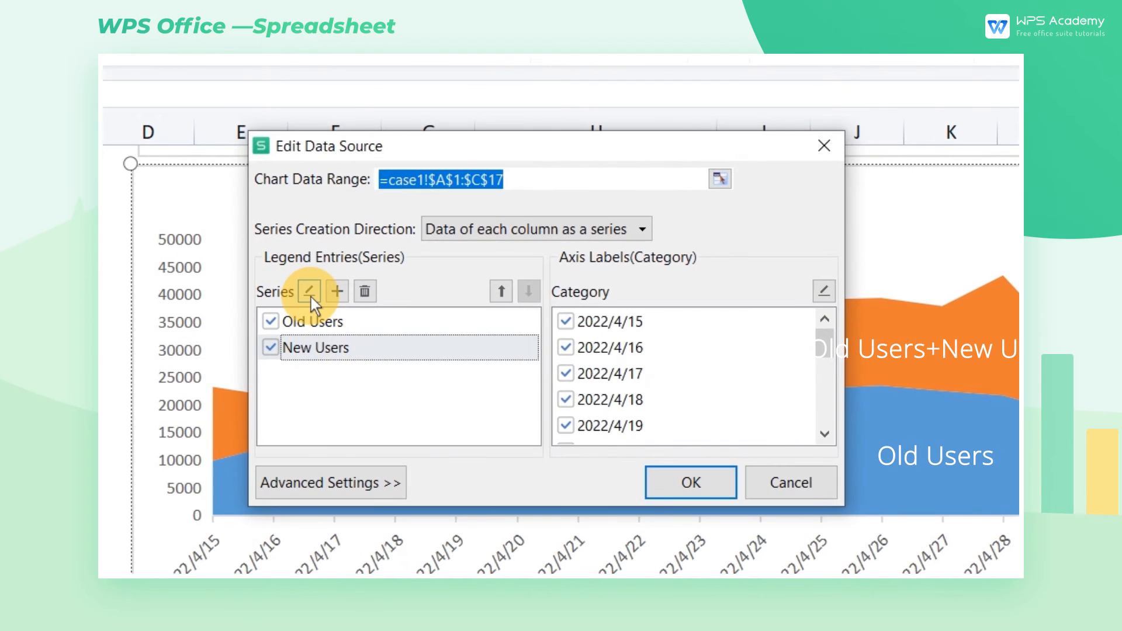
{"action": "left_click", "coordinate": [354, 295]}
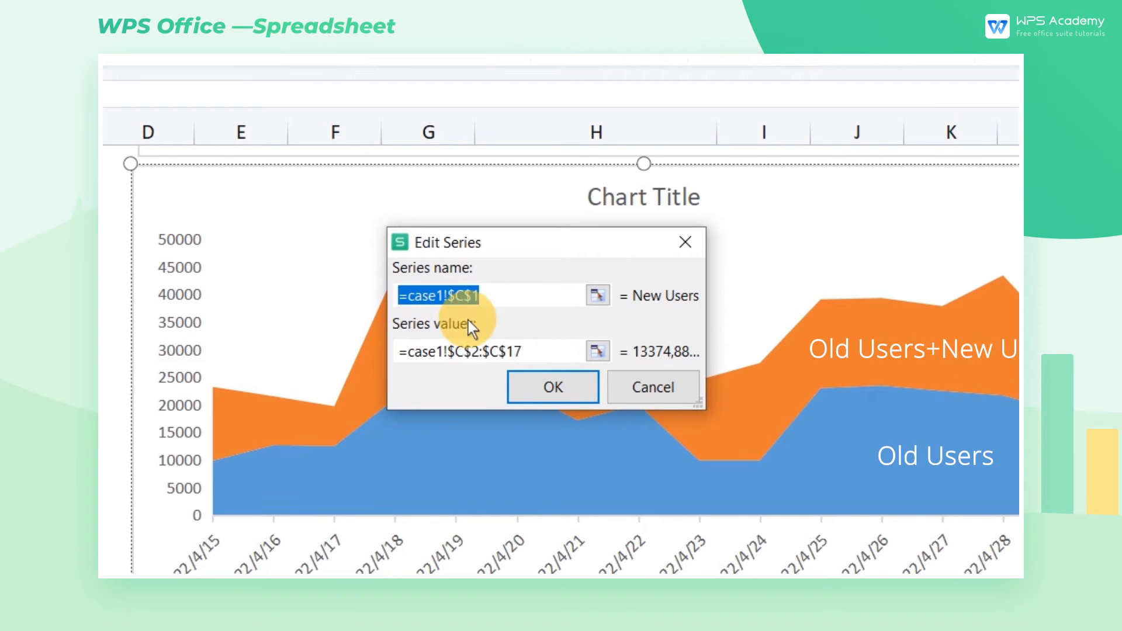
{"action": "left_click_drag", "start_coordinate": [514, 296], "coordinate": [282, 280]}
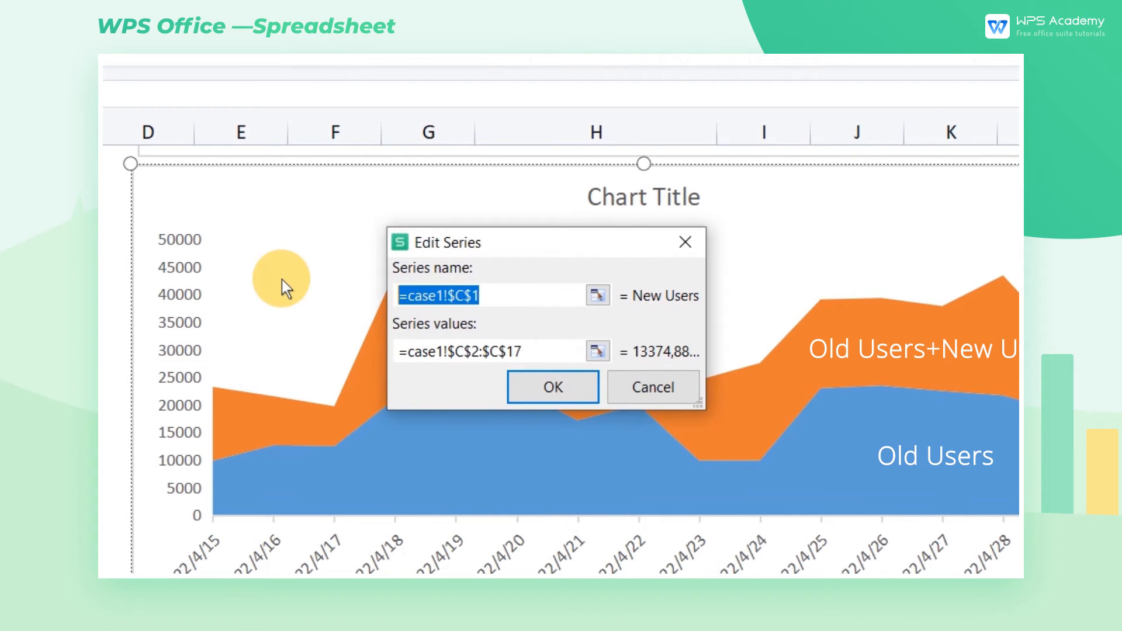
{"action": "key", "text": "BackSpace"}
{"action": "type", "text": "Total"}
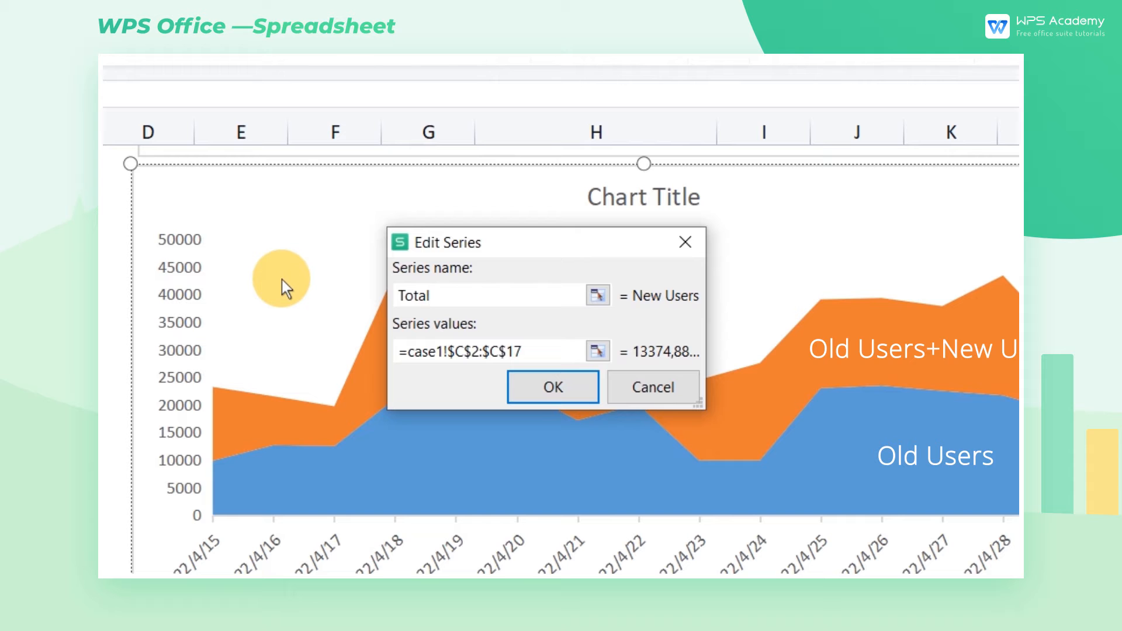
{"action": "left_click", "coordinate": [565, 401]}
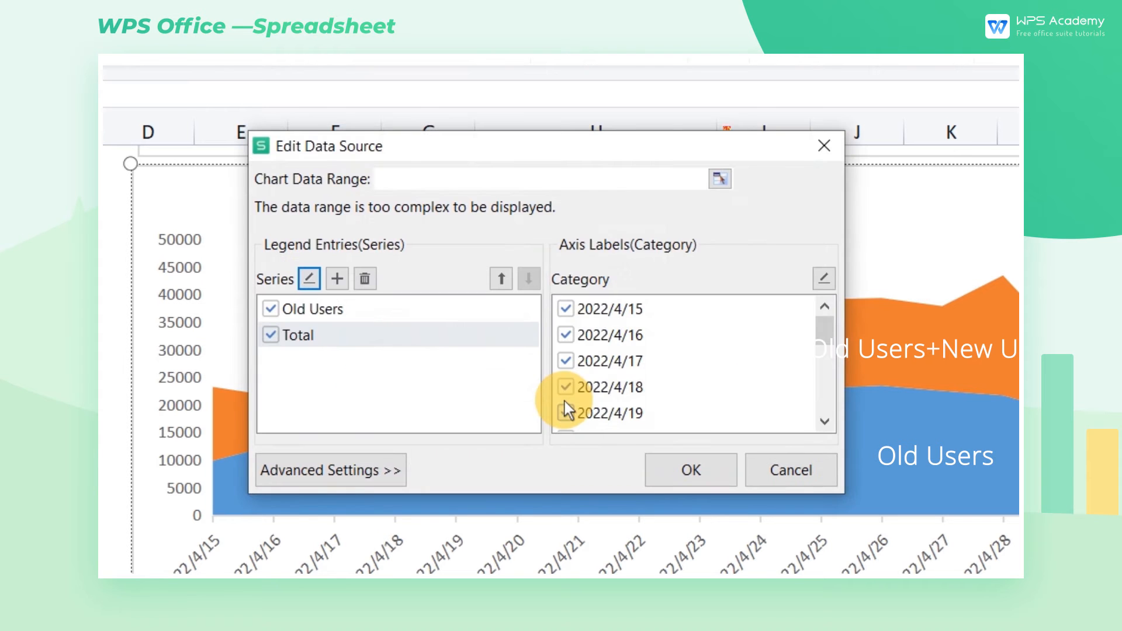
{"action": "left_click", "coordinate": [714, 464]}
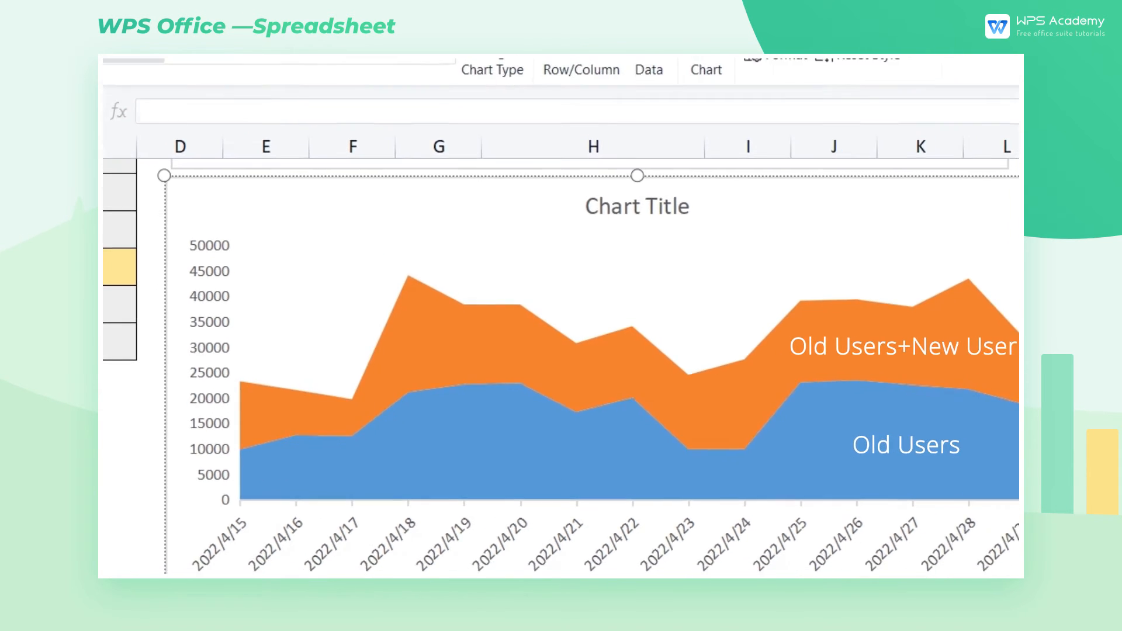
{"action": "left_click", "coordinate": [984, 532]}
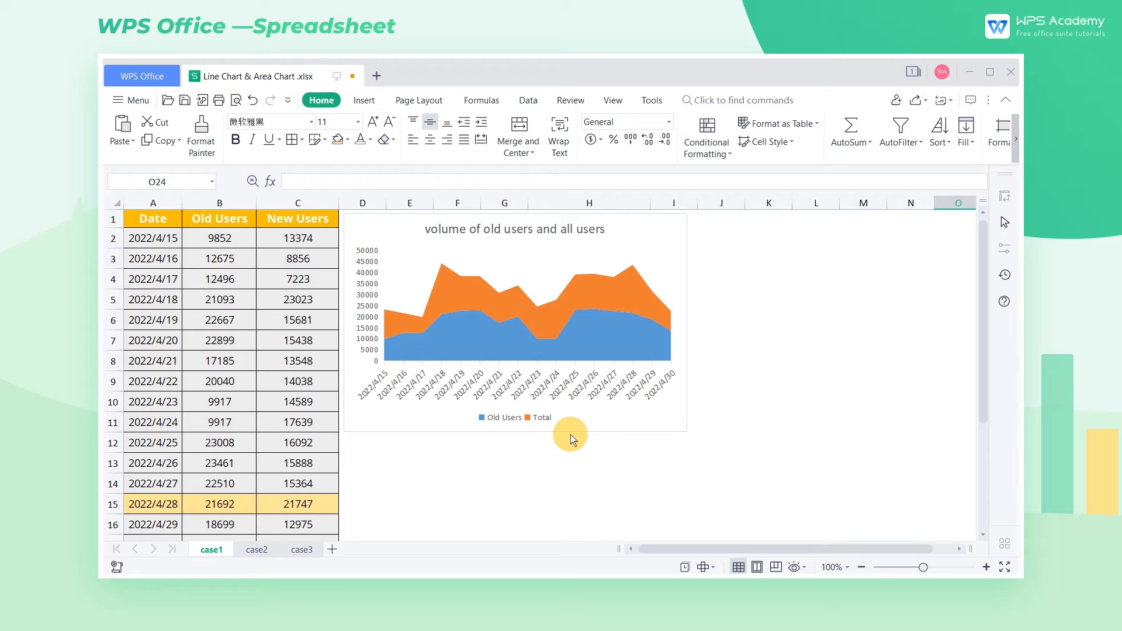
Swap the two user columns by moving the Old Users column after the New Users column.
{"action": "left_click", "coordinate": [302, 199]}
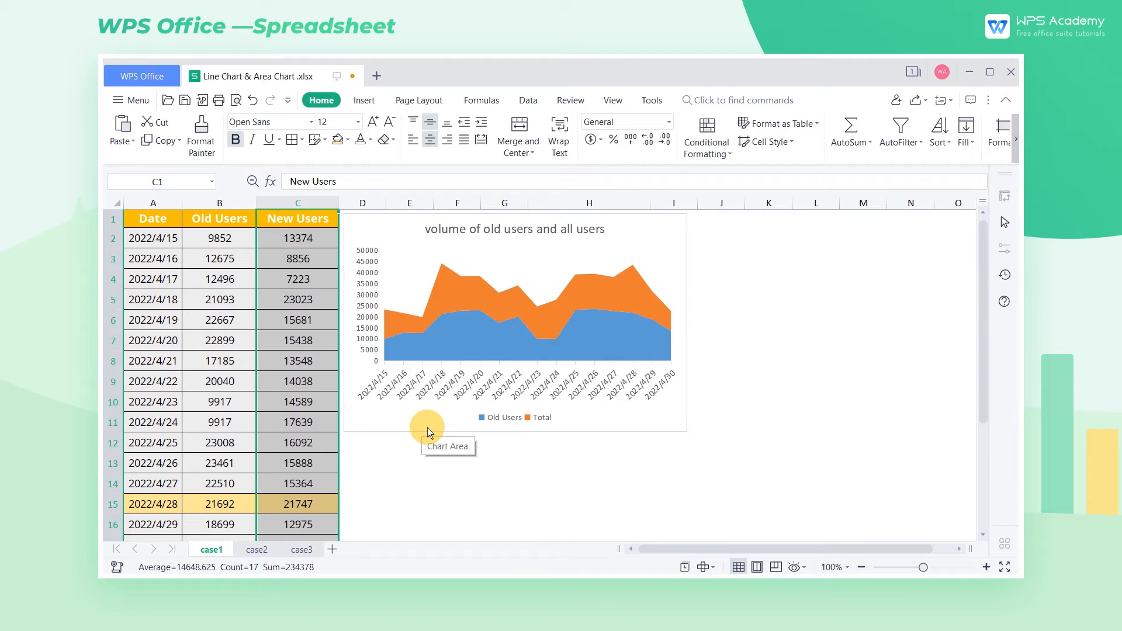
{"action": "left_click", "coordinate": [225, 239]}
{"action": "left_click", "coordinate": [228, 205]}
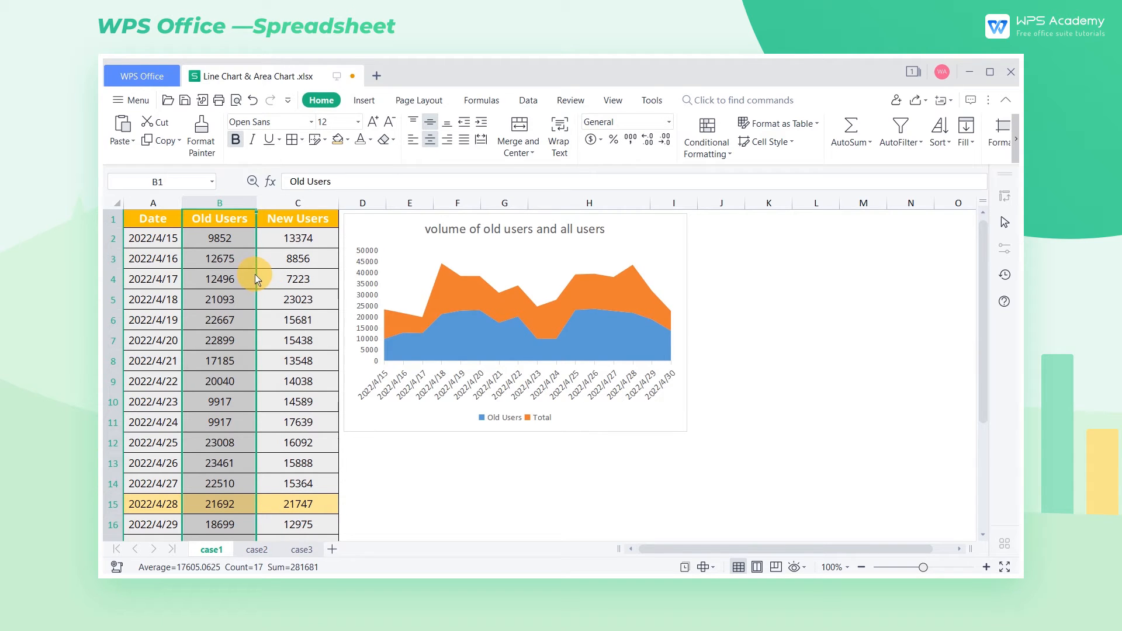
{"action": "left_click_drag", "start_coordinate": [255, 275], "coordinate": [336, 281]}
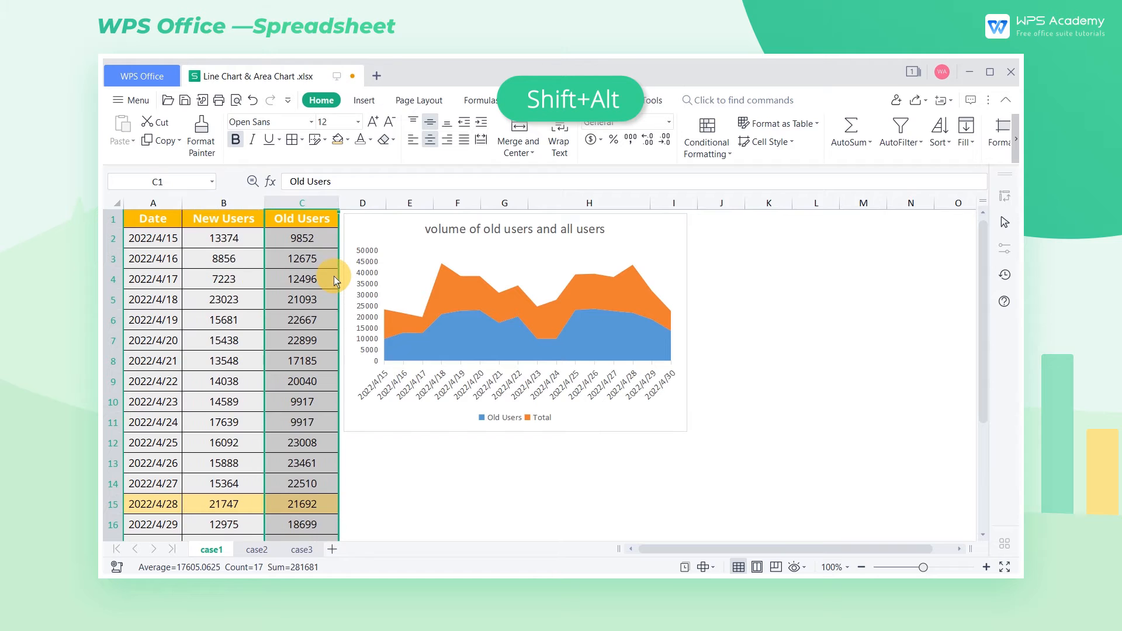
{"action": "left_click", "coordinate": [423, 448]}
Insert a stacked area chart from the whole date and user table and place it beside the existing area chart.
{"action": "left_click", "coordinate": [164, 224]}
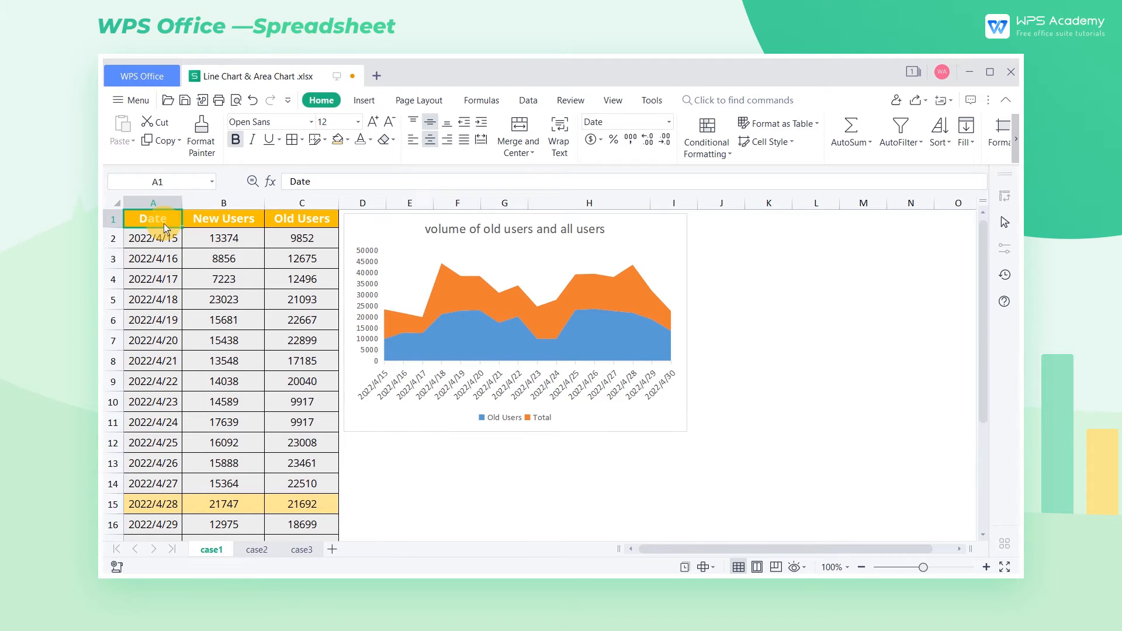
{"action": "key", "text": "ctrl+a"}
{"action": "left_click", "coordinate": [359, 104]}
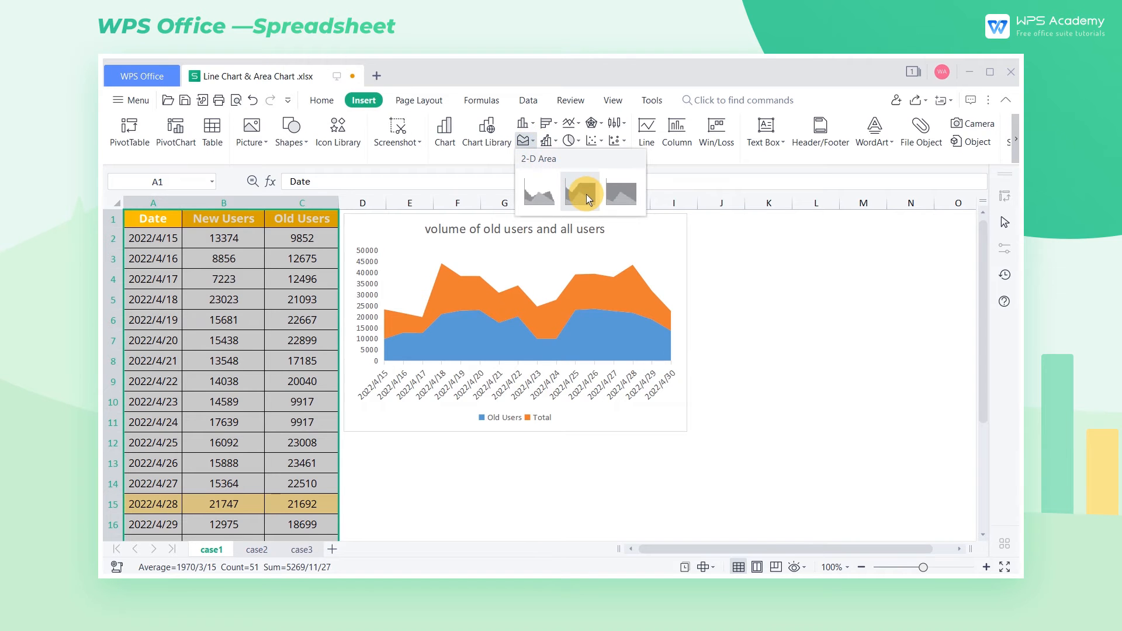
{"action": "left_click", "coordinate": [586, 194]}
{"action": "mouse_move", "coordinate": [600, 286]}
{"action": "left_mouse_down"}
{"action": "mouse_move", "coordinate": [603, 322]}
{"action": "mouse_move", "coordinate": [856, 227]}
{"action": "mouse_move", "coordinate": [895, 227]}
{"action": "left_mouse_up"}
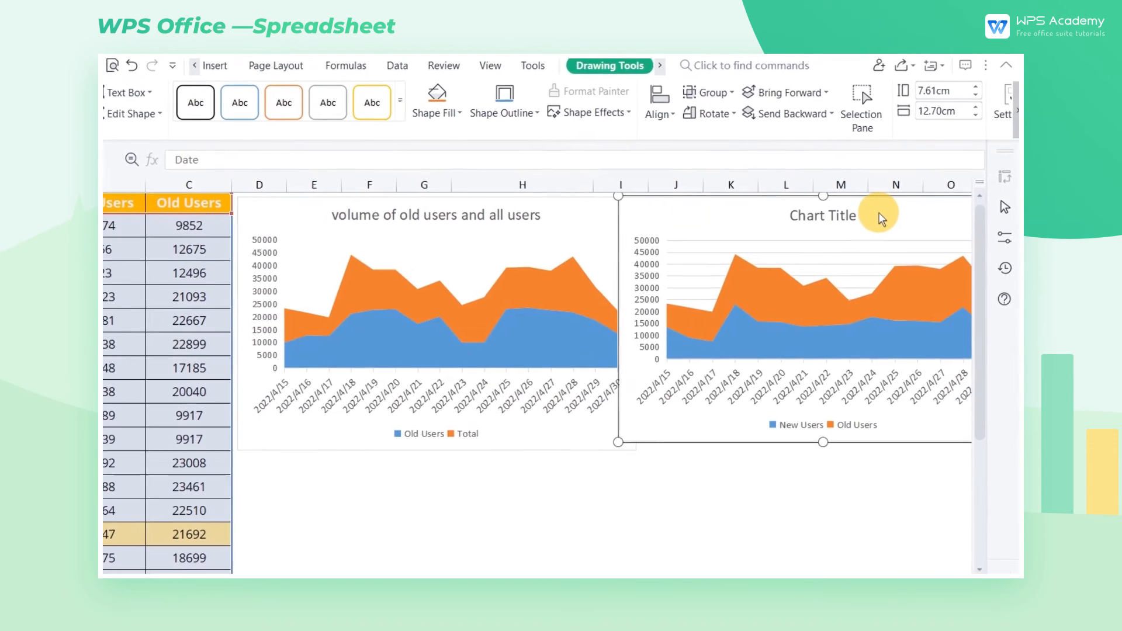
{"action": "left_click_drag", "start_coordinate": [618, 443], "coordinate": [633, 447]}
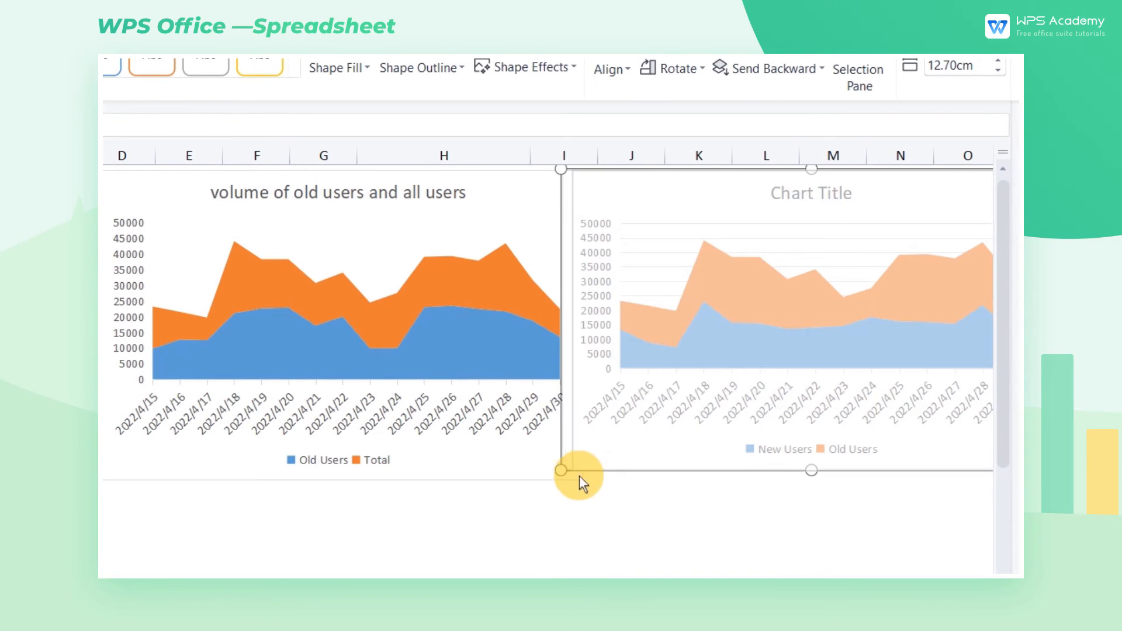
{"action": "left_click_drag", "start_coordinate": [580, 477], "coordinate": [605, 481]}
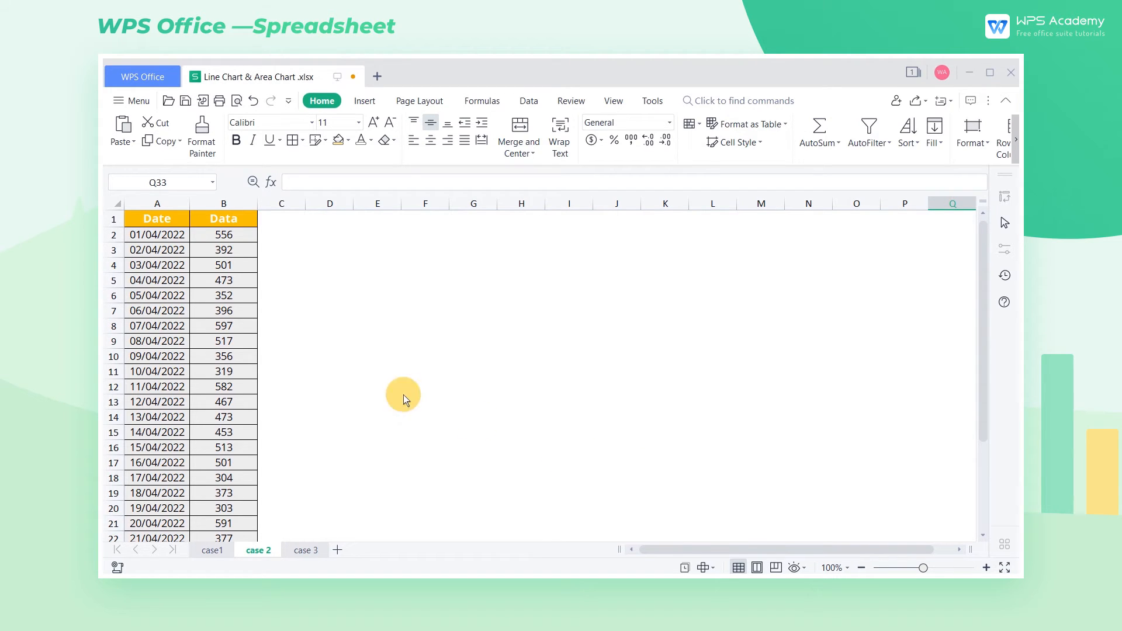
Insert a basic line chart from the whole Date and Data table on the case 2 sheet.
{"action": "scroll", "coordinate": [255, 234], "scroll_direction": "down", "scroll_amount": 4}
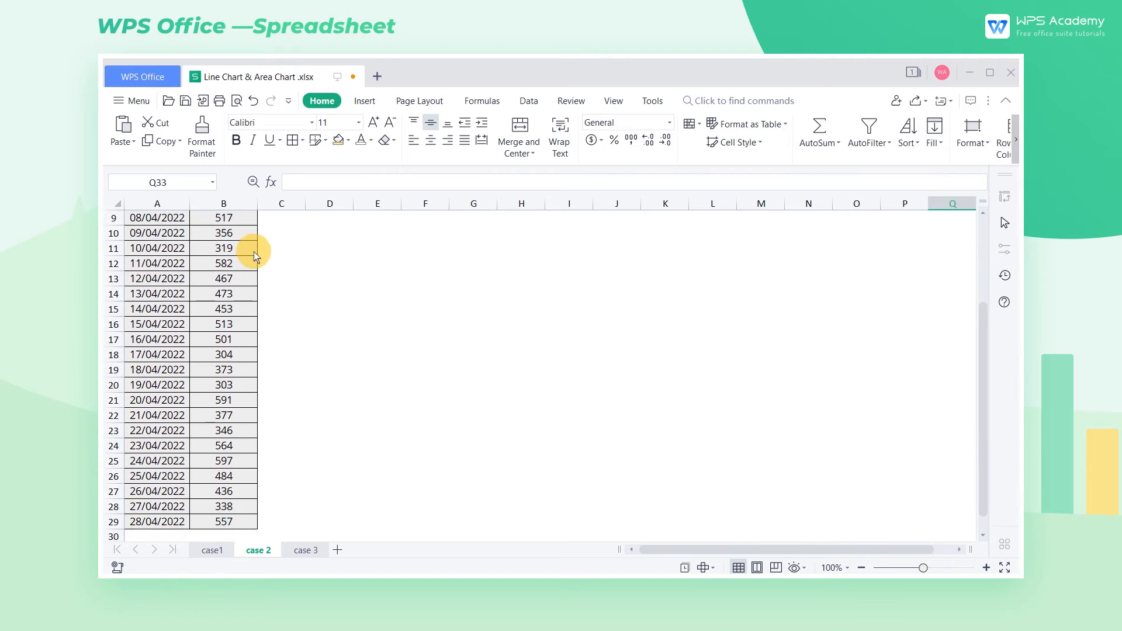
{"action": "scroll", "coordinate": [242, 327], "scroll_direction": "up", "scroll_amount": 4}
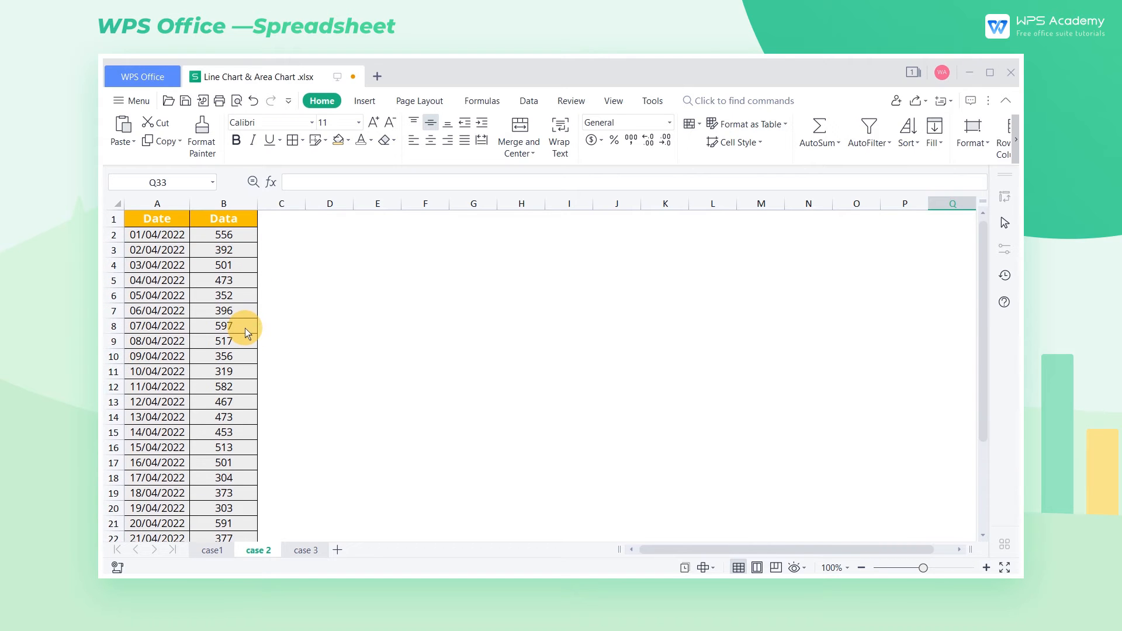
{"action": "left_click", "coordinate": [176, 227]}
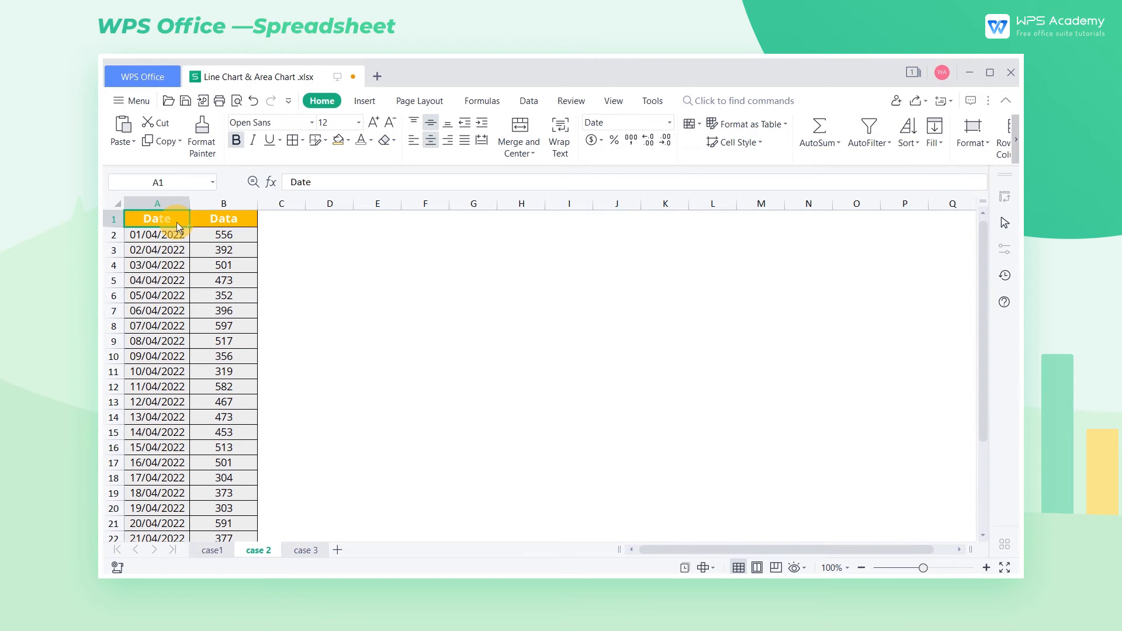
{"action": "key", "text": "ctrl+a"}
{"action": "left_click", "coordinate": [358, 102]}
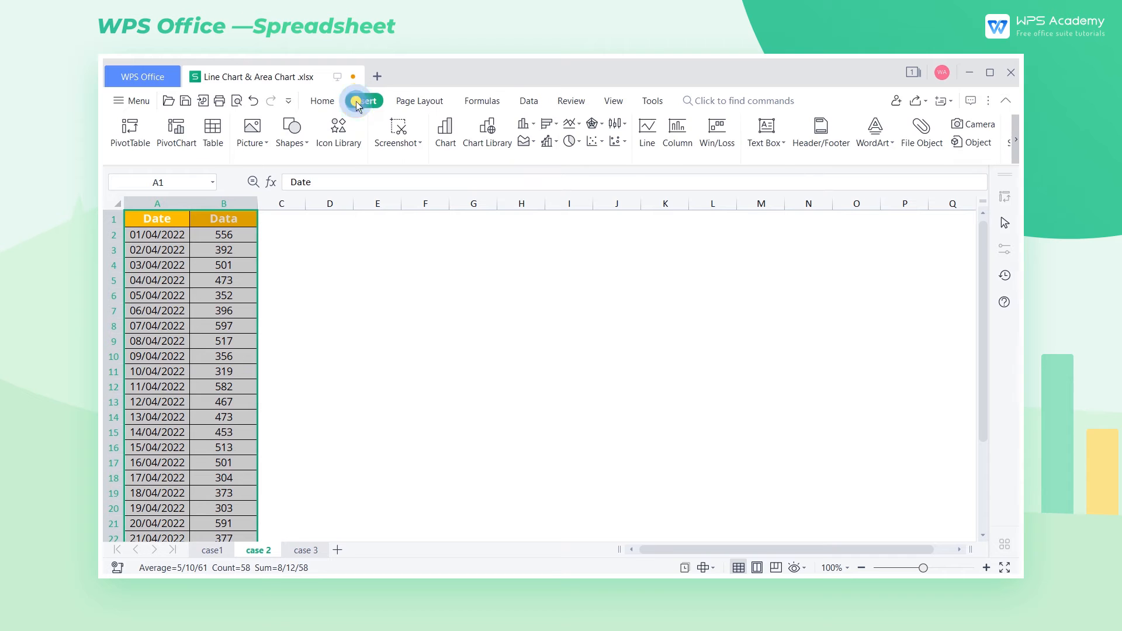
{"action": "left_click", "coordinate": [580, 125]}
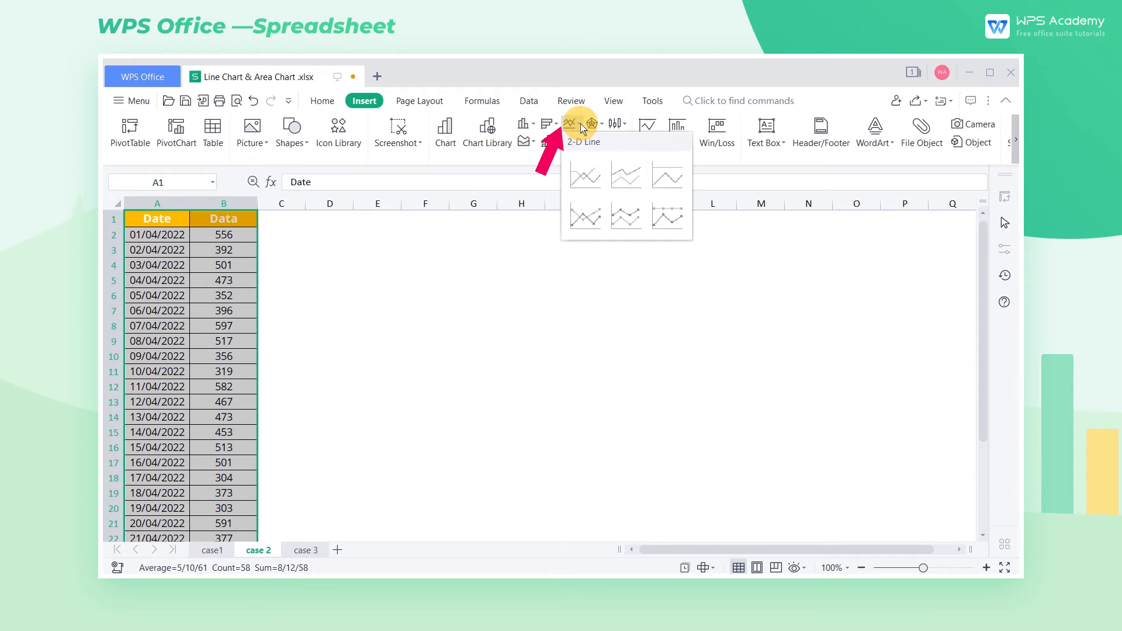
{"action": "left_click", "coordinate": [584, 175]}
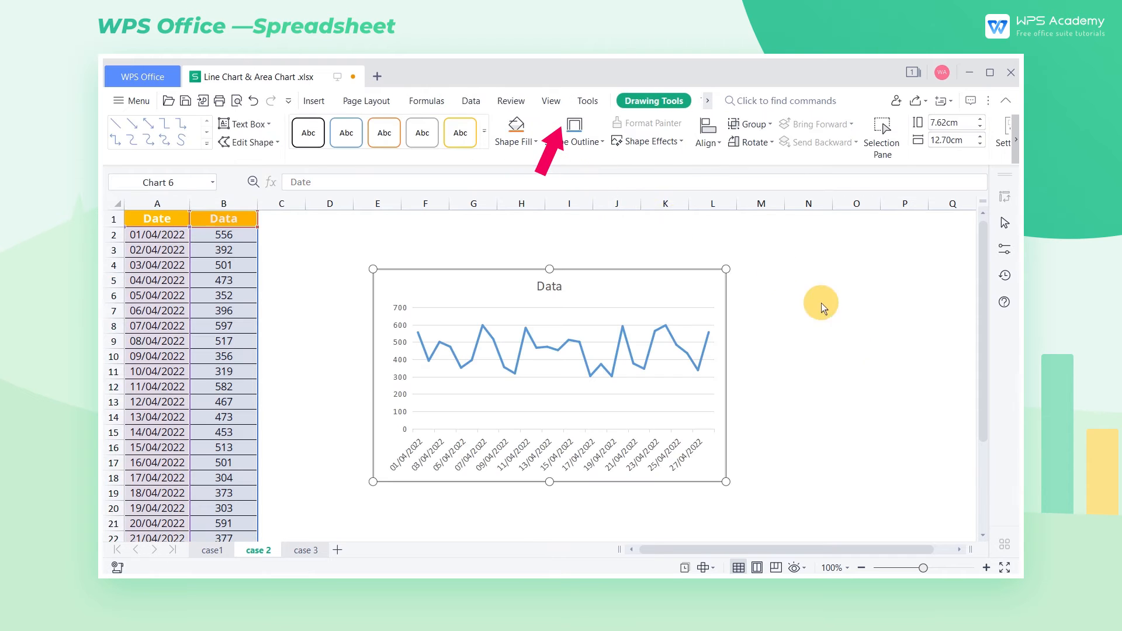
{"action": "left_click", "coordinate": [864, 350]}
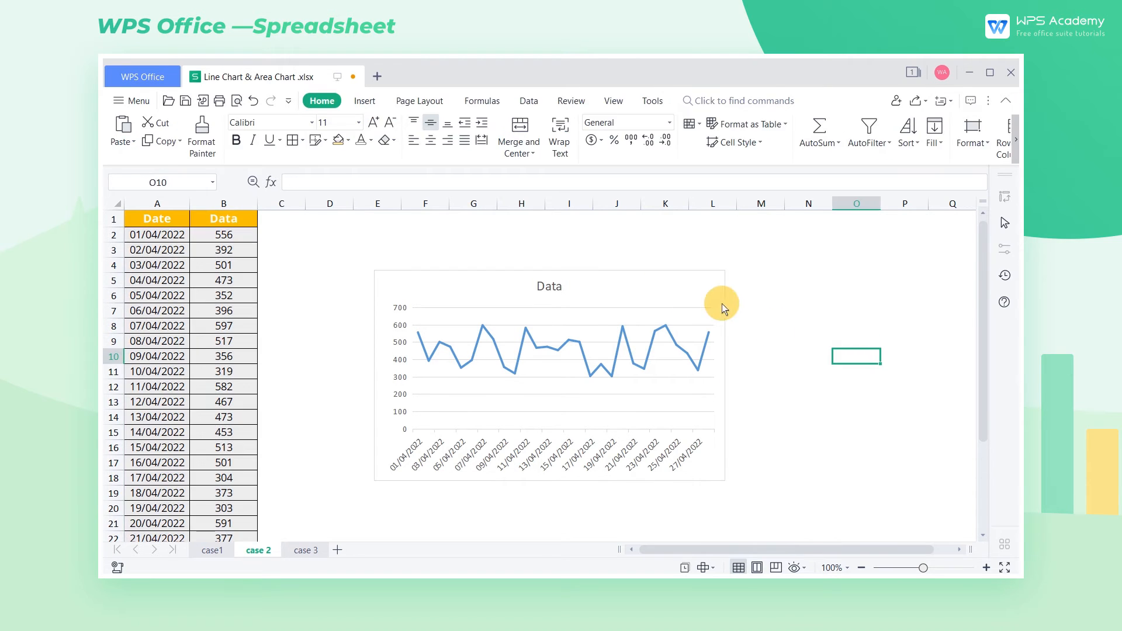
Change the case 2 line chart to a basic area chart.
{"action": "left_click", "coordinate": [705, 287]}
{"action": "left_click", "coordinate": [524, 153]}
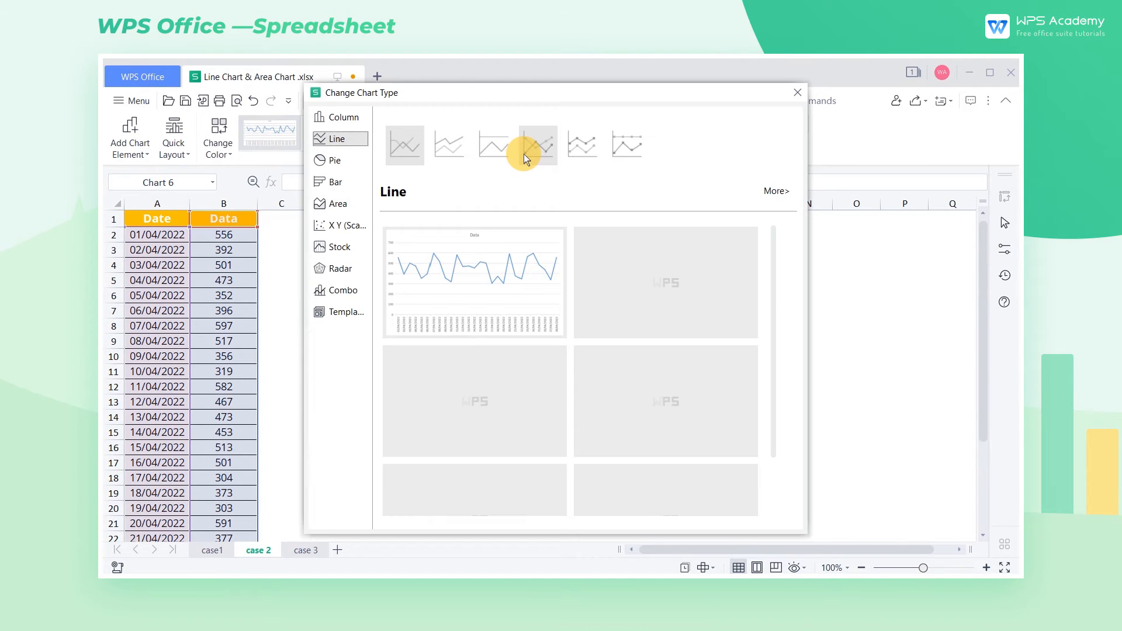
{"action": "left_click", "coordinate": [334, 207]}
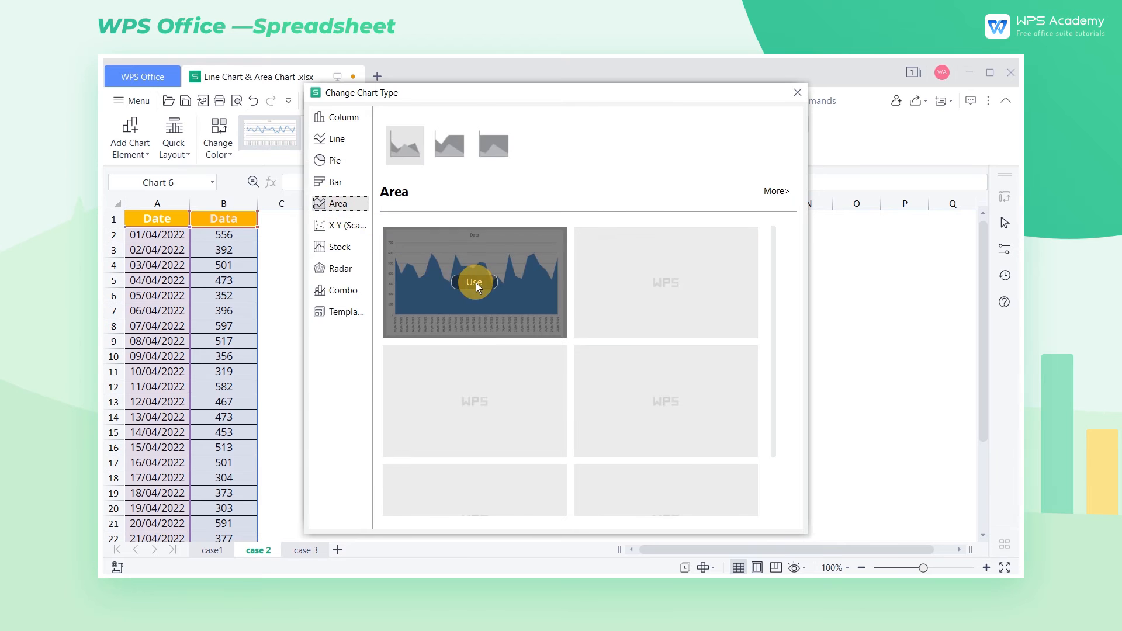
{"action": "left_click", "coordinate": [476, 282]}
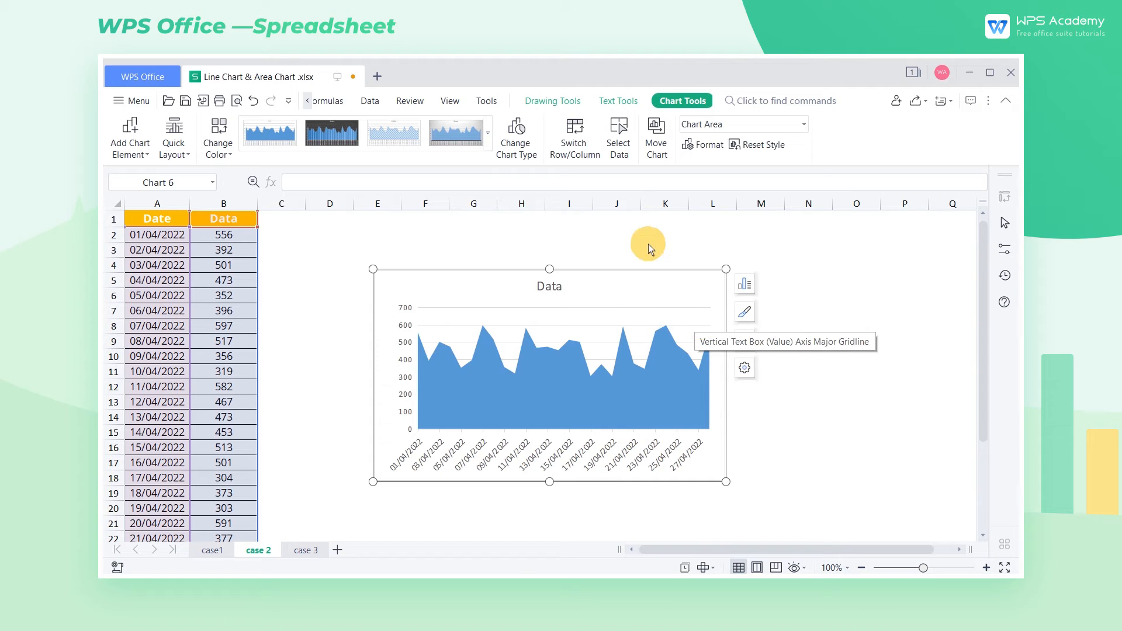
Add a second, unnamed series to the area chart's data source with values from B2:B29 of case 2.
{"action": "left_click", "coordinate": [624, 161]}
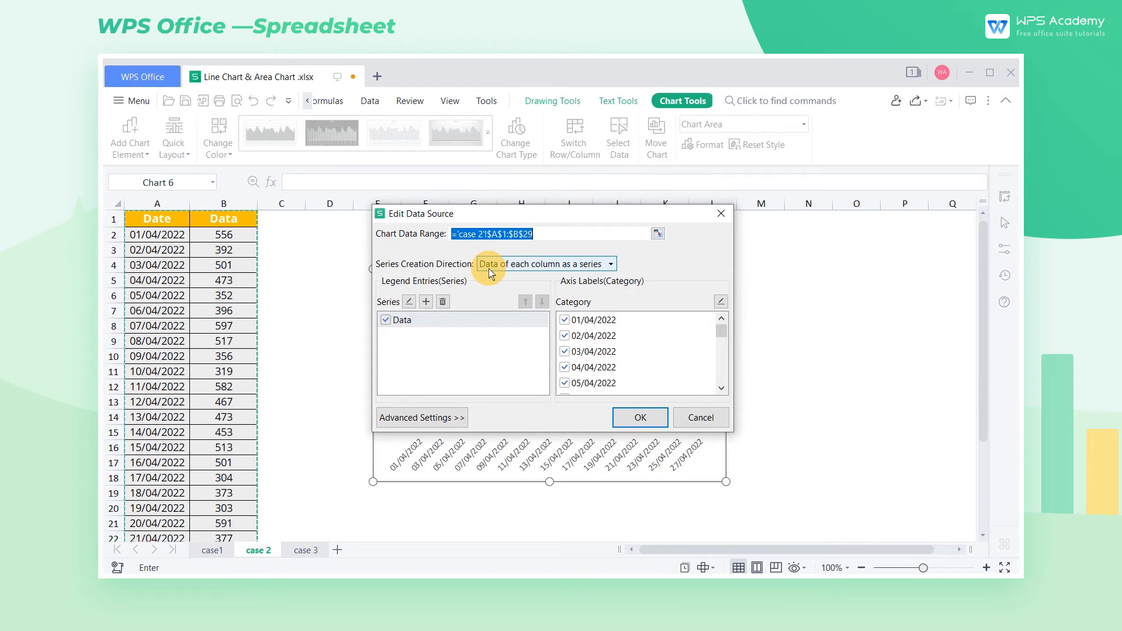
{"action": "left_click", "coordinate": [428, 299]}
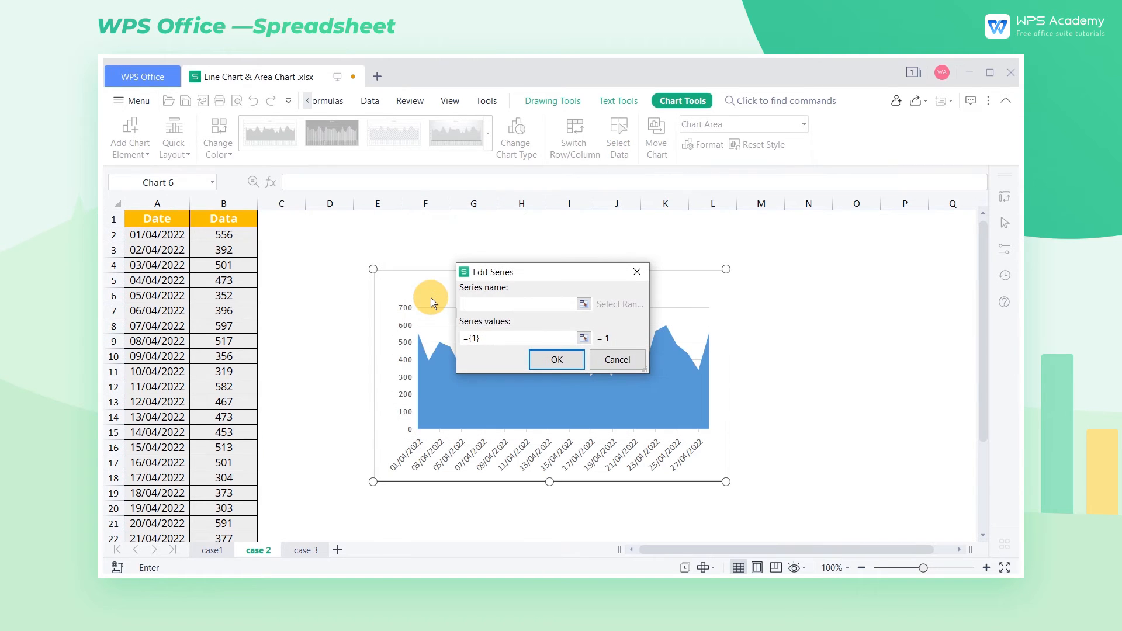
{"action": "left_click_drag", "start_coordinate": [535, 335], "coordinate": [423, 329]}
{"action": "key", "text": "BackSpace"}
{"action": "left_click", "coordinate": [582, 339]}
{"action": "left_click_drag", "start_coordinate": [223, 234], "coordinate": [236, 475]}
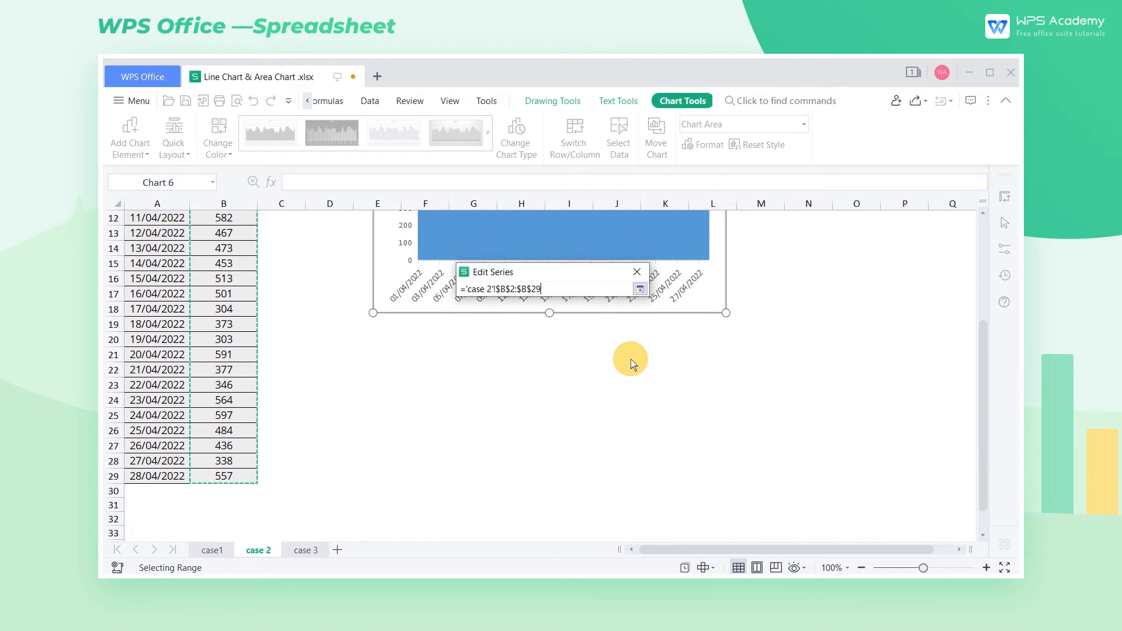
{"action": "key", "text": "Return"}
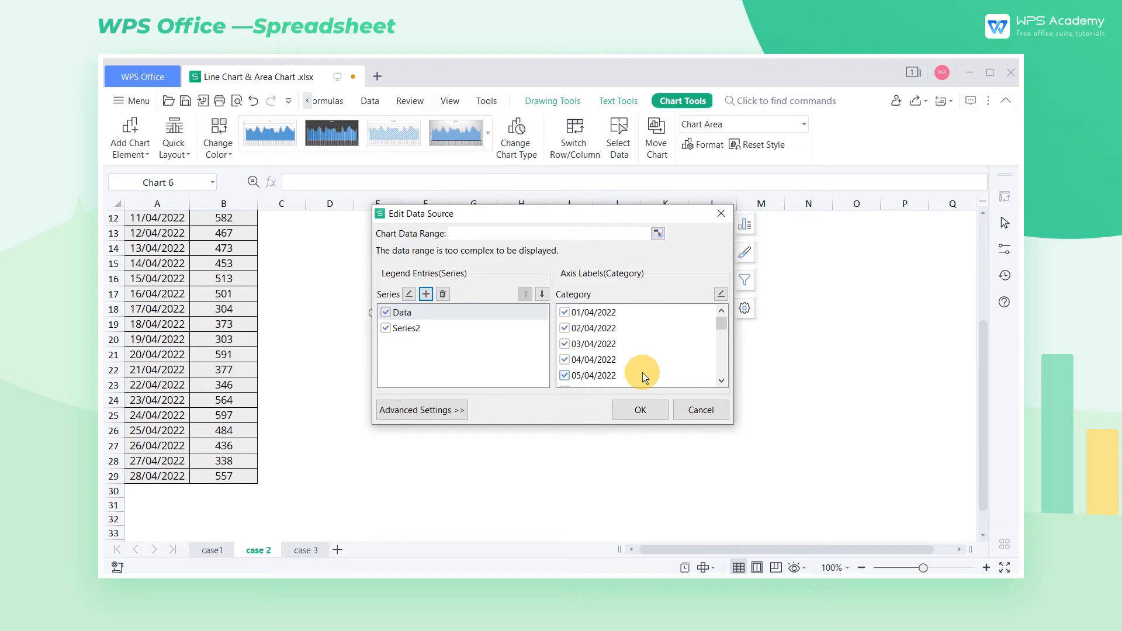
{"action": "left_click", "coordinate": [656, 408]}
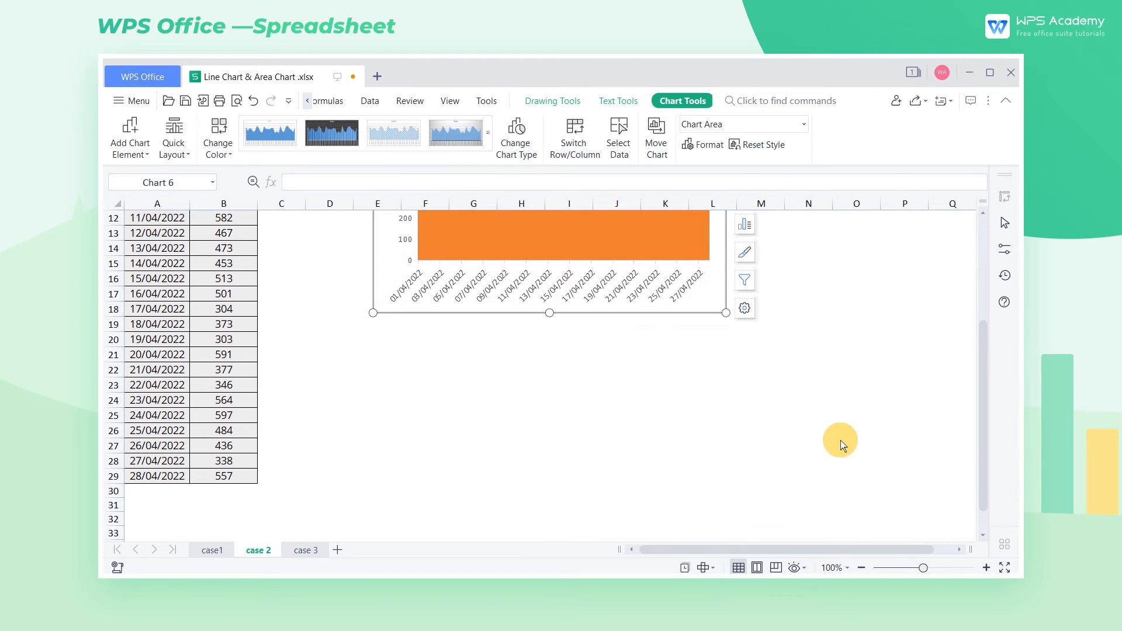
Enlarge the area chart to span columns C to N, from row 1 to about row 17.
{"action": "scroll", "coordinate": [840, 440], "scroll_direction": "up", "scroll_amount": 4}
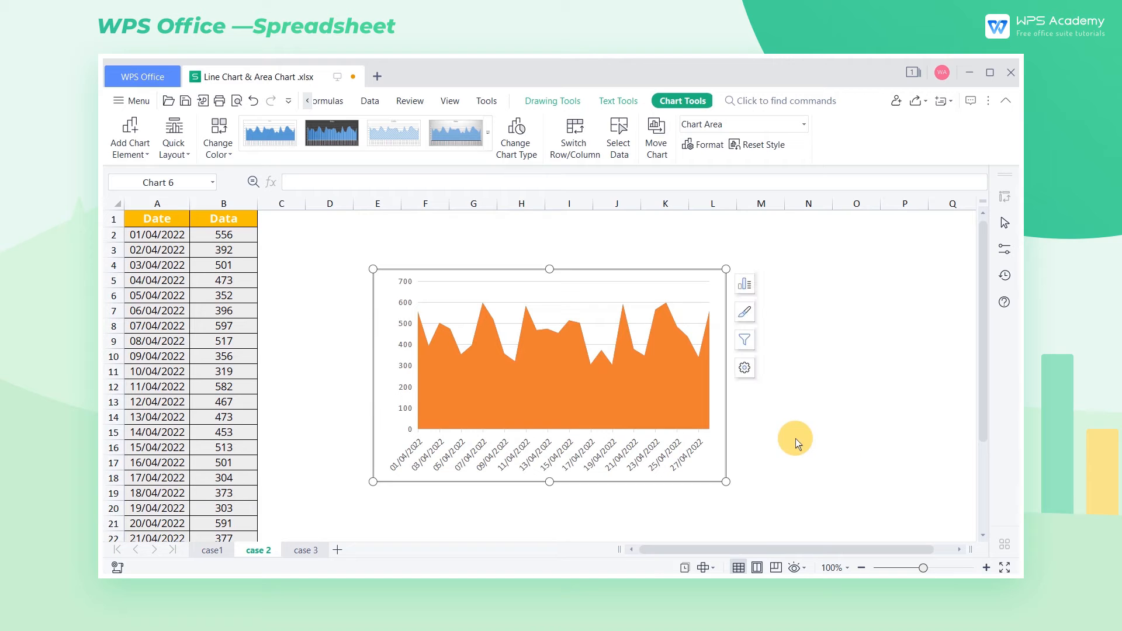
{"action": "left_click_drag", "start_coordinate": [373, 269], "coordinate": [276, 219]}
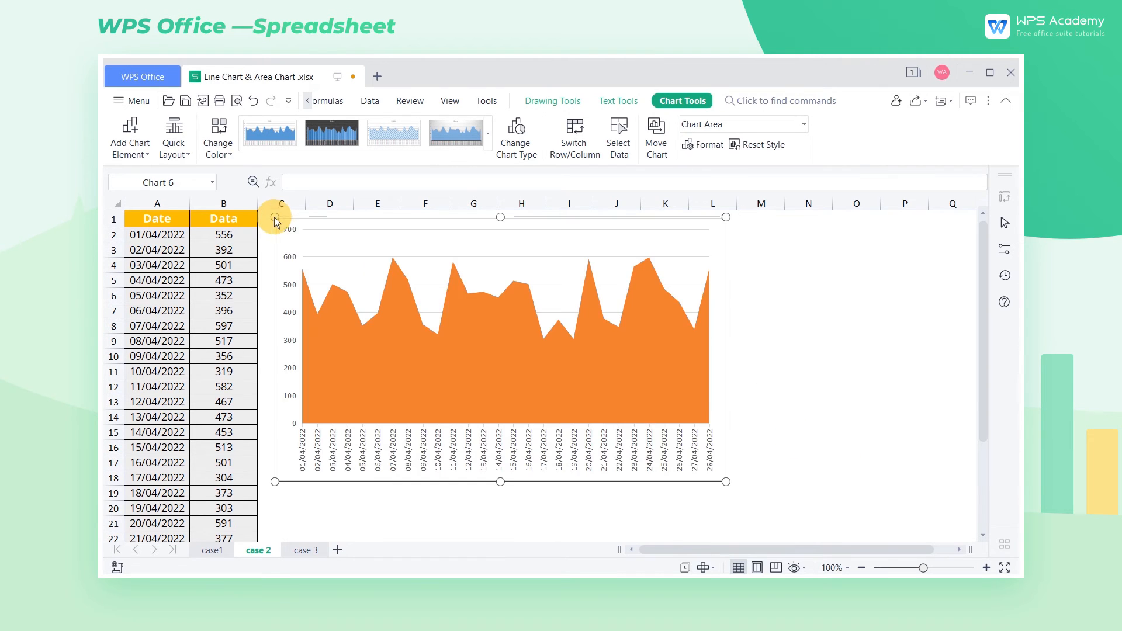
{"action": "left_click_drag", "start_coordinate": [726, 481], "coordinate": [817, 476]}
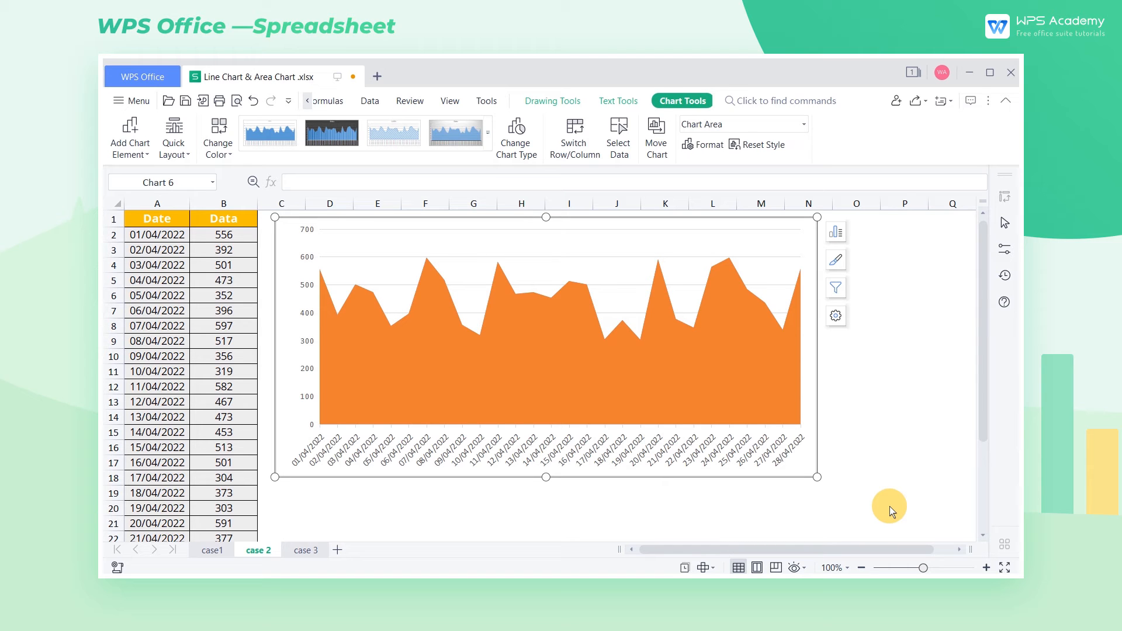
Change the chart to a custom combination with the Data series as Line and Series2 as Area.
{"action": "left_click", "coordinate": [531, 152]}
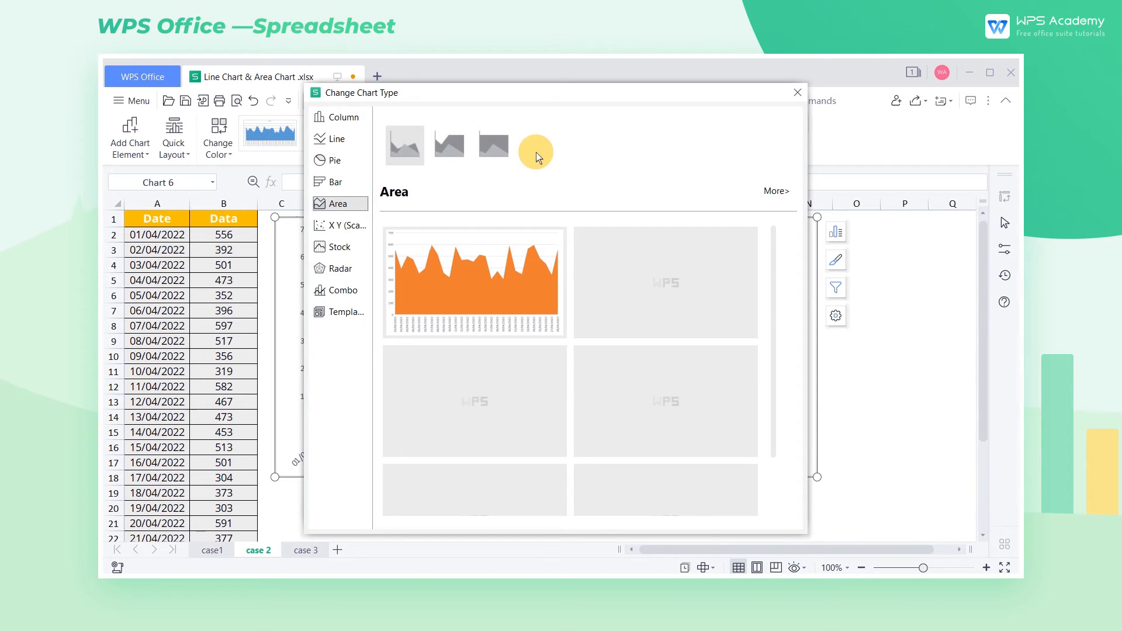
{"action": "left_click", "coordinate": [328, 291]}
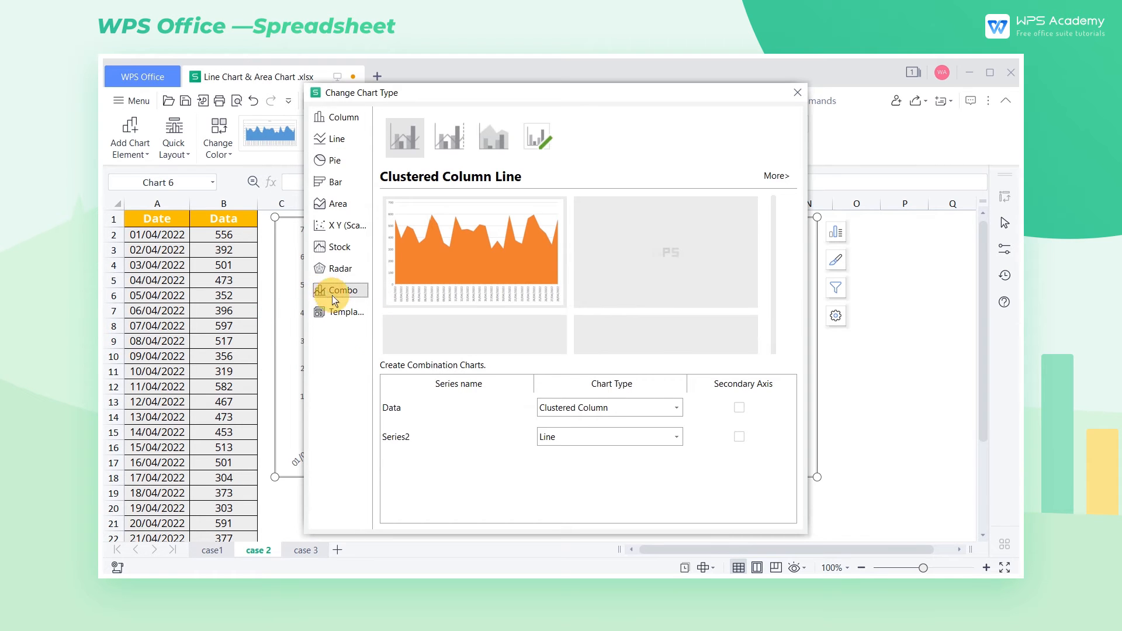
{"action": "left_click", "coordinate": [677, 408]}
{"action": "left_click", "coordinate": [558, 565]}
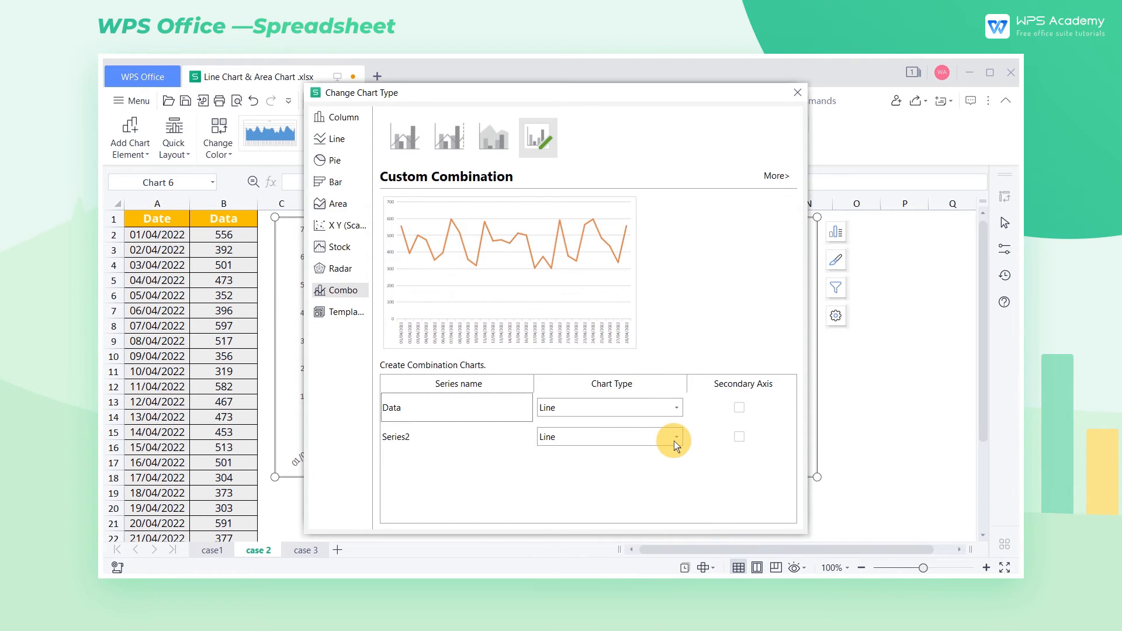
{"action": "left_click", "coordinate": [674, 440]}
{"action": "scroll", "coordinate": [654, 462], "scroll_direction": "down", "scroll_amount": 3}
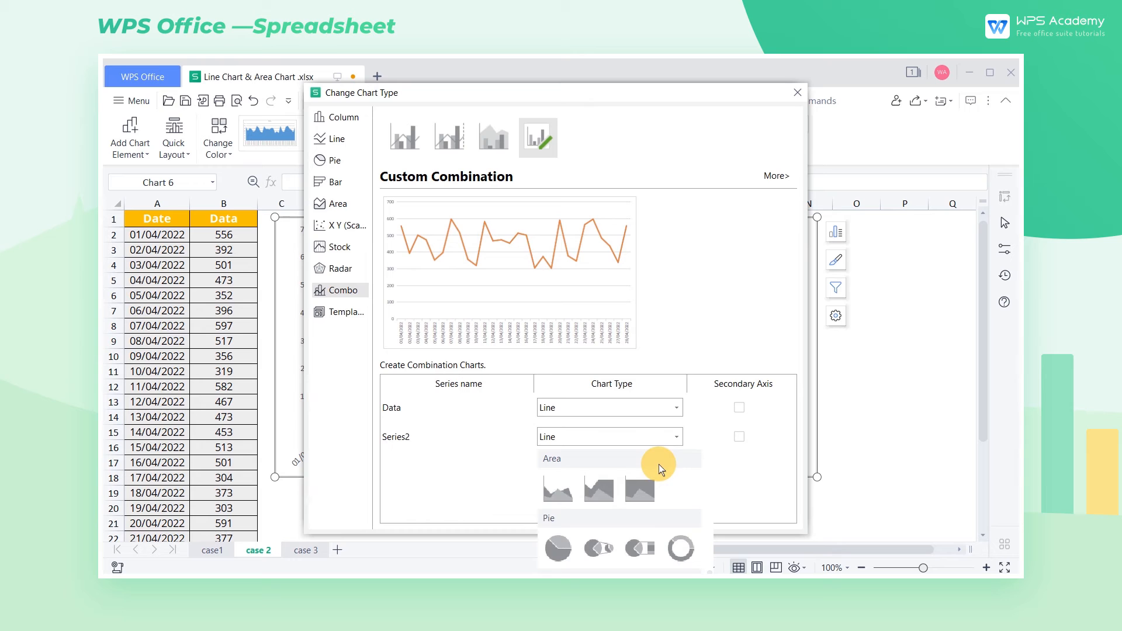
{"action": "left_click", "coordinate": [542, 487]}
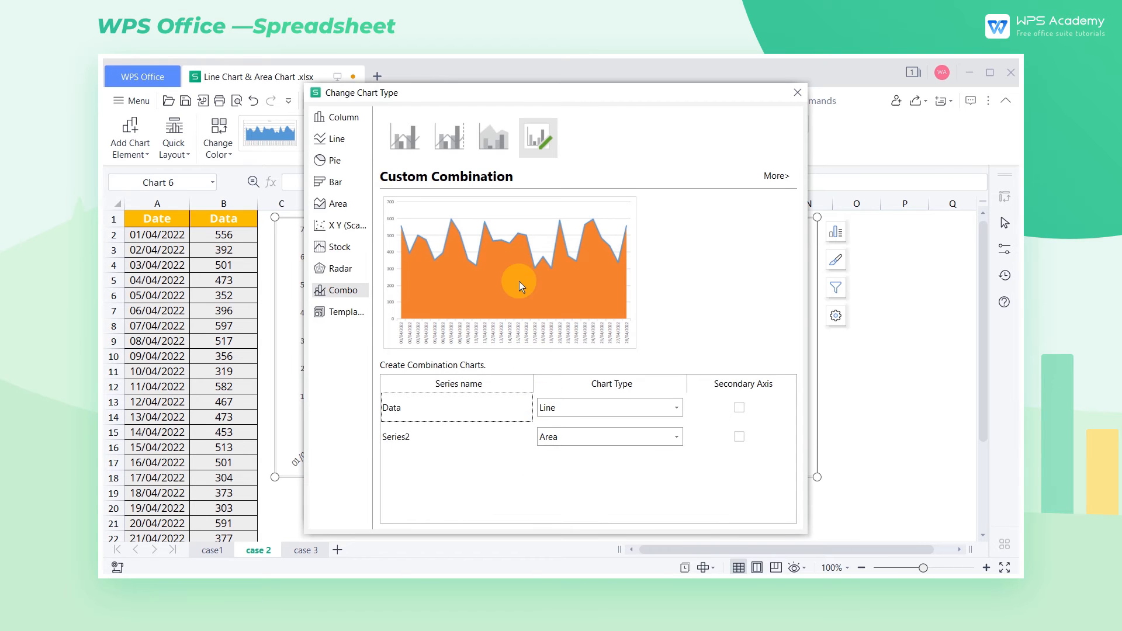
{"action": "left_click", "coordinate": [519, 282]}
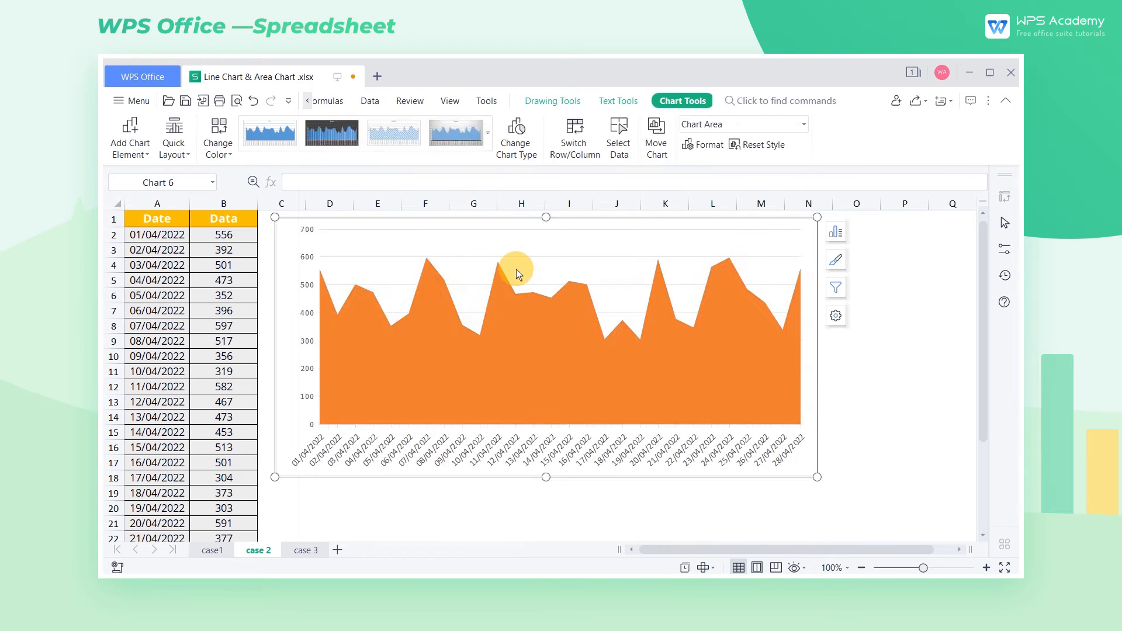
Remove the combo chart's horizontal gridlines and give the Data line a downward outer shadow.
{"action": "left_click", "coordinate": [777, 257]}
{"action": "left_click", "coordinate": [777, 257]}
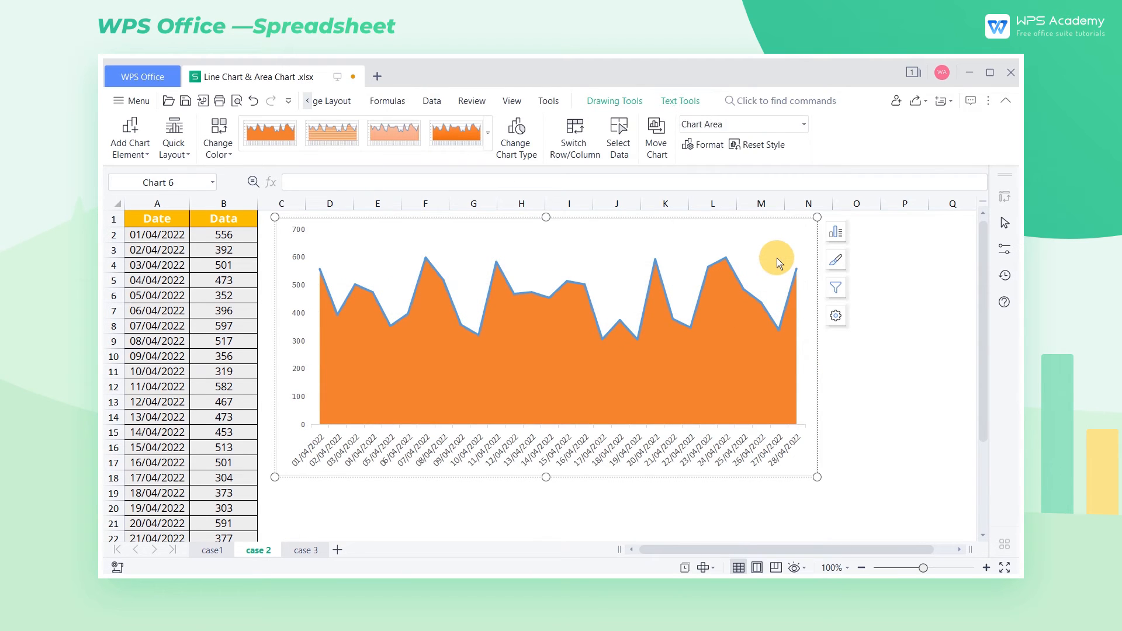
{"action": "left_click", "coordinate": [777, 327]}
{"action": "left_click", "coordinate": [836, 316]}
{"action": "left_click", "coordinate": [892, 240]}
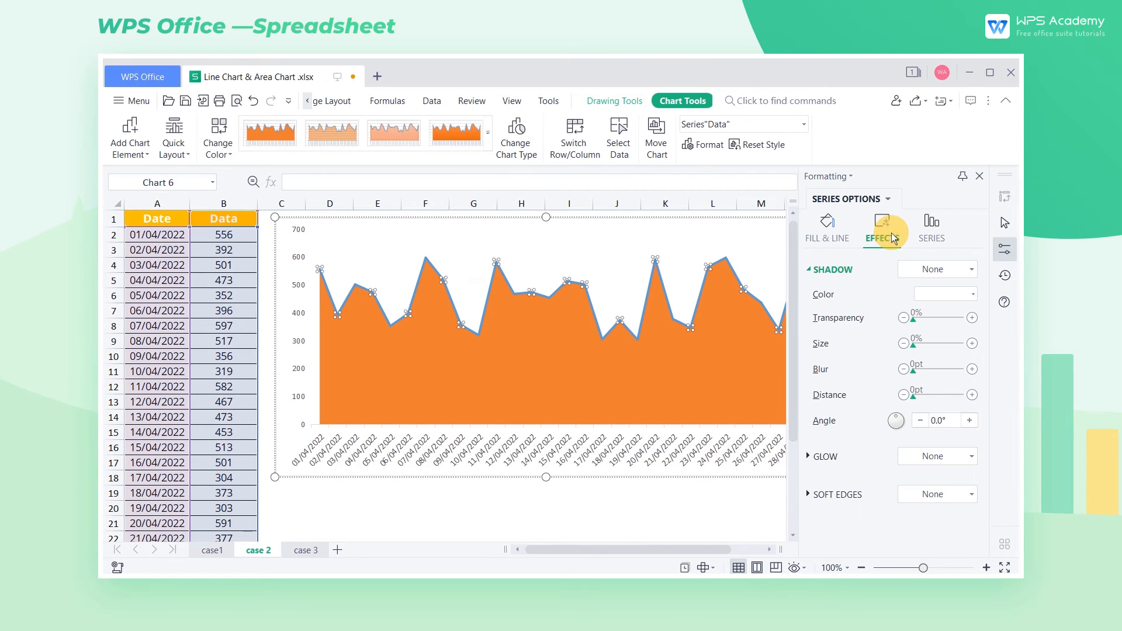
{"action": "left_click", "coordinate": [949, 268]}
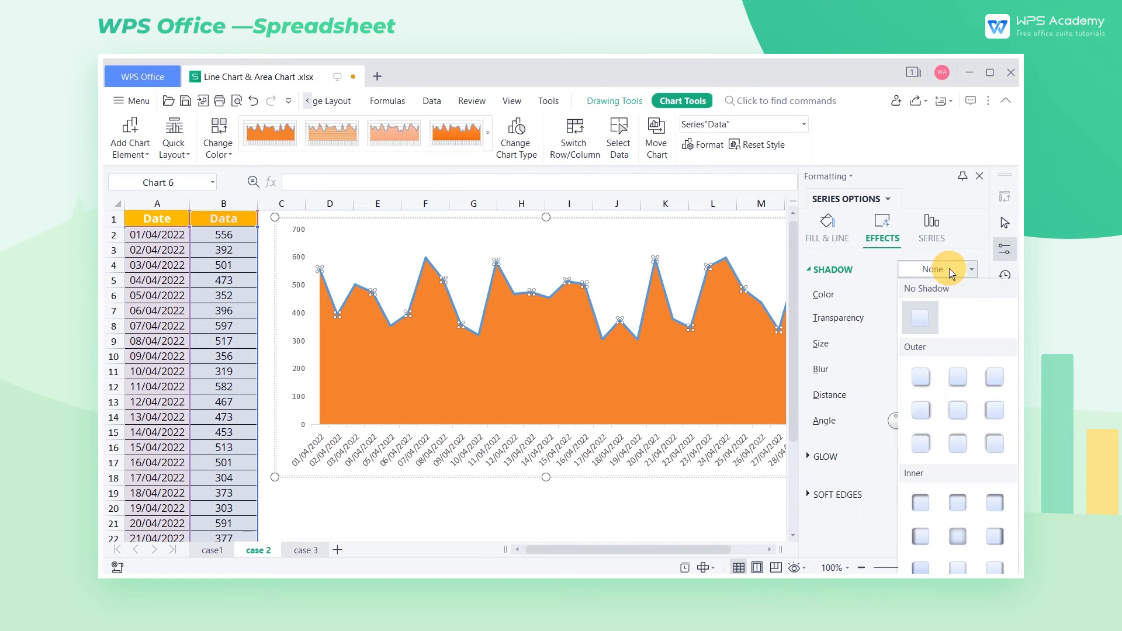
{"action": "left_click", "coordinate": [959, 377]}
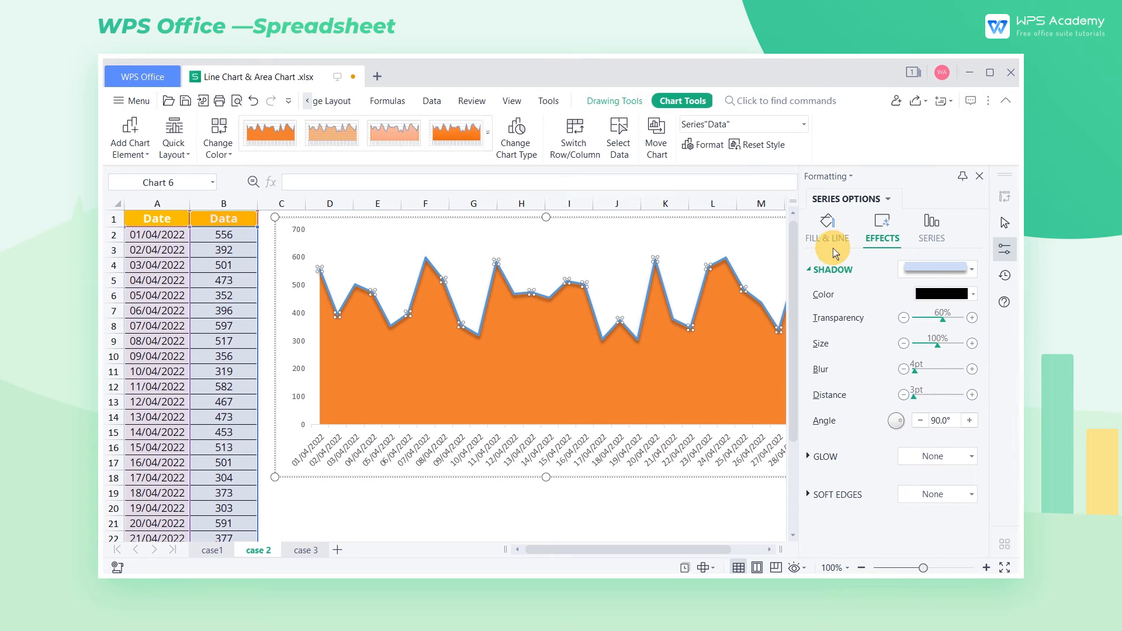
Set the Data series line colour to a darker theme blue.
{"action": "left_click", "coordinate": [829, 233]}
{"action": "left_click", "coordinate": [973, 366]}
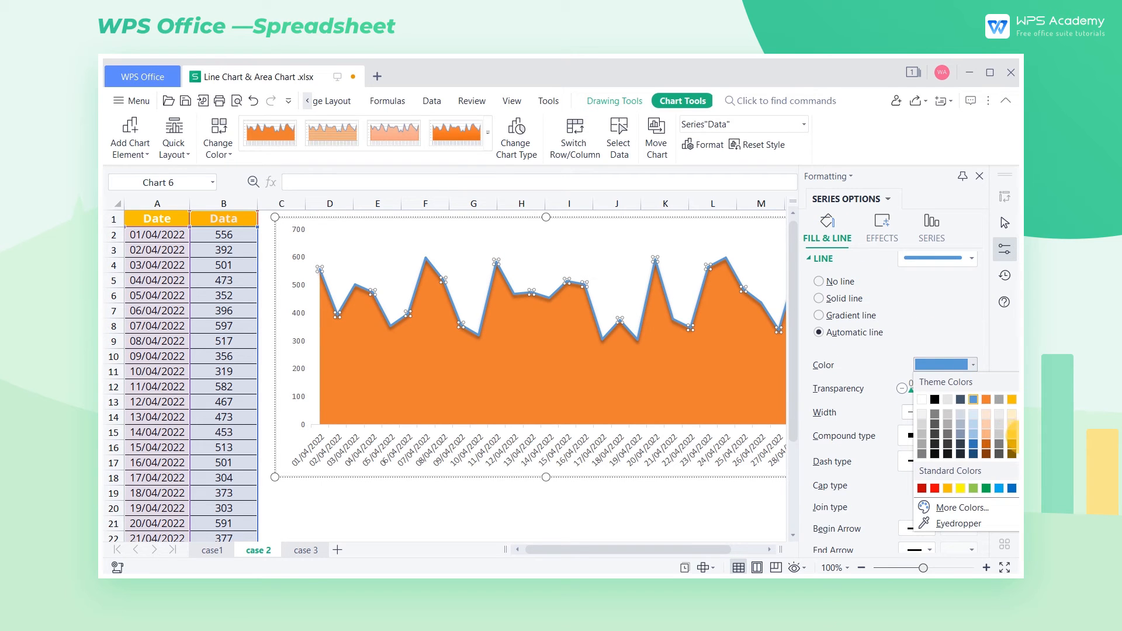
{"action": "left_click", "coordinate": [972, 444]}
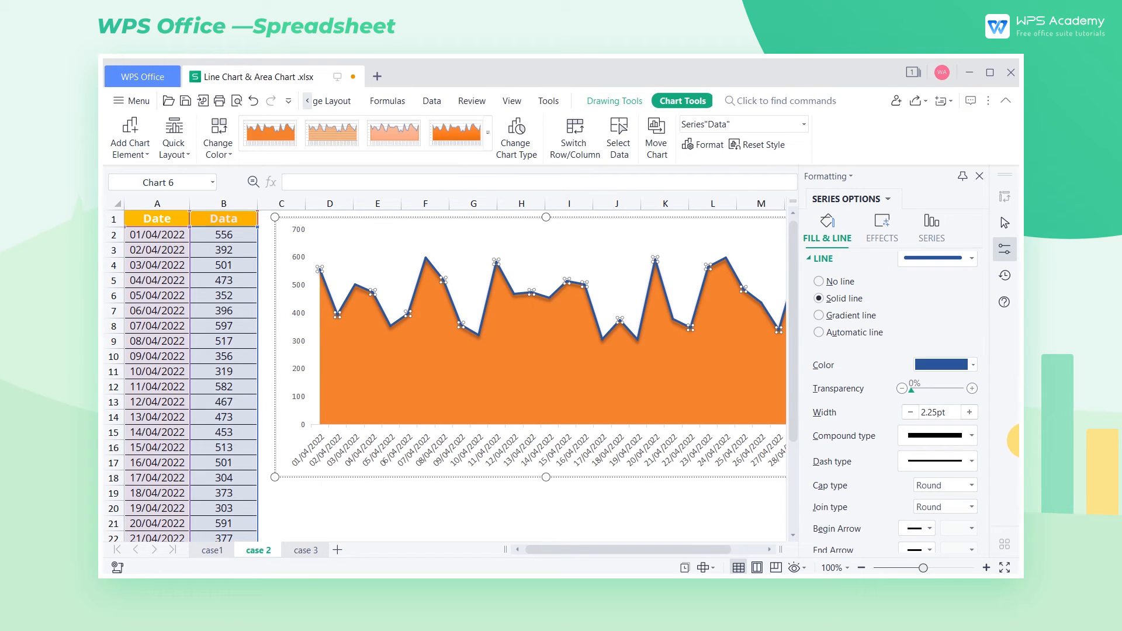
Give the Series2 area a gradient fill and set its first gradient stop to a stronger theme blue.
{"action": "left_click", "coordinate": [714, 377]}
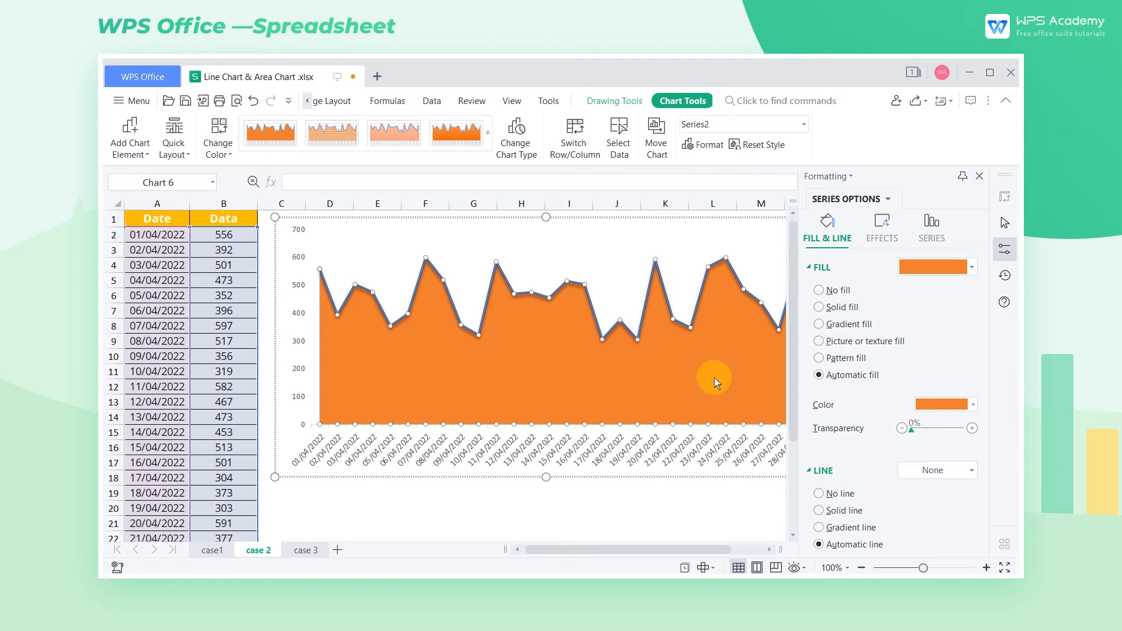
{"action": "left_click", "coordinate": [818, 325]}
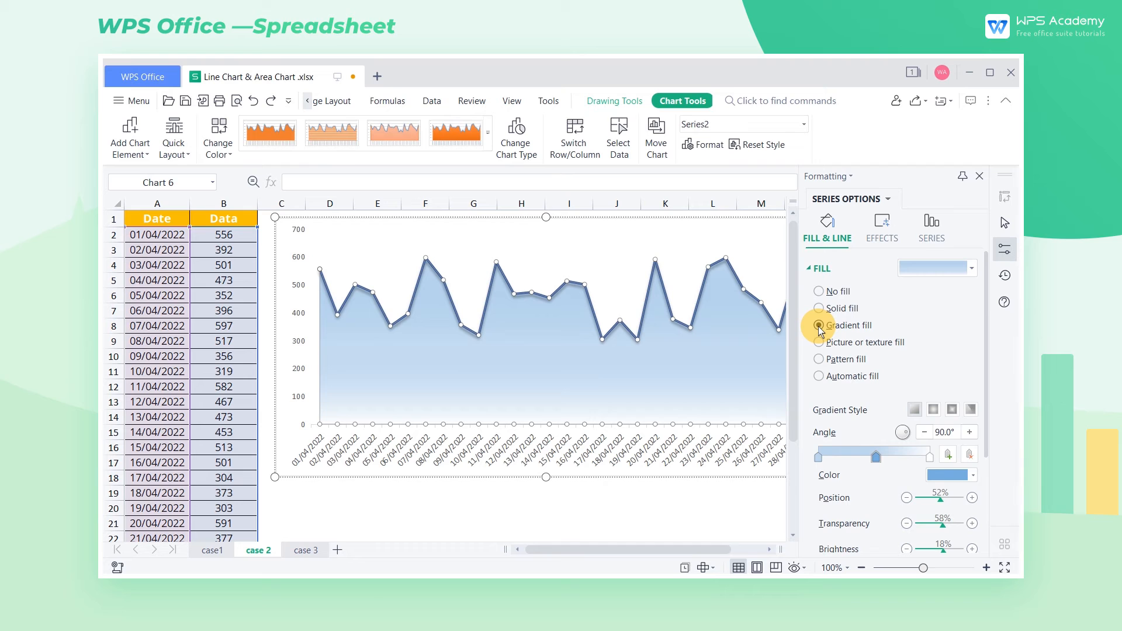
{"action": "left_click", "coordinate": [818, 456]}
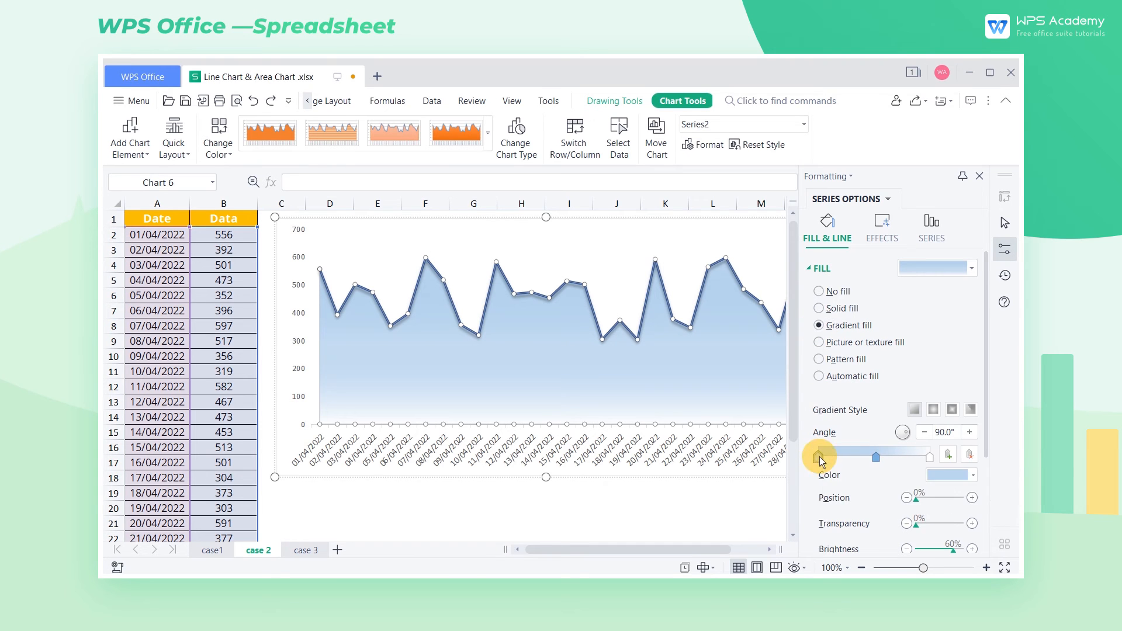
{"action": "left_click", "coordinate": [972, 475]}
{"action": "left_click", "coordinate": [985, 544]}
Set the last gradient stop of the Series2 area fill to light orange and increase its transparency.
{"action": "left_click", "coordinate": [930, 456]}
{"action": "left_click", "coordinate": [973, 475]}
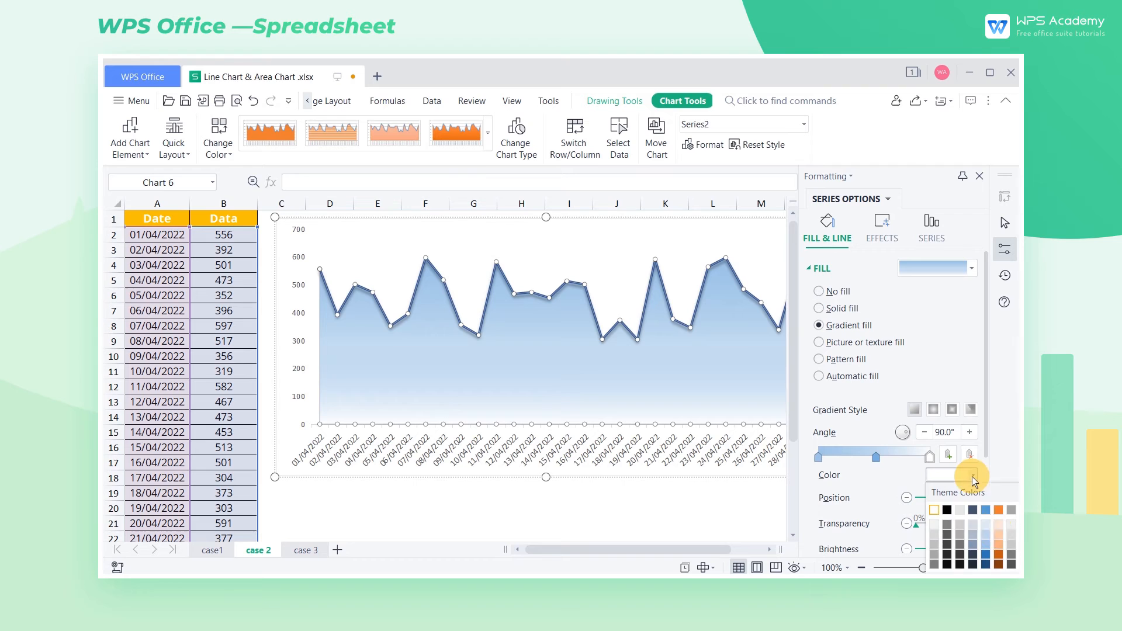
{"action": "left_click", "coordinate": [998, 543]}
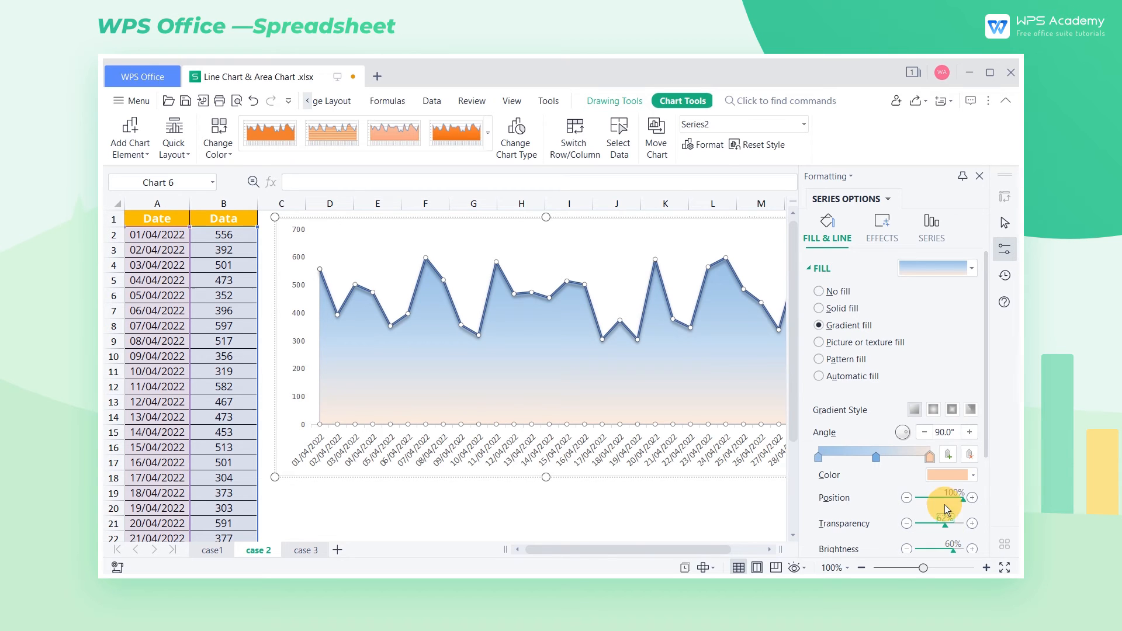
{"action": "left_click", "coordinate": [979, 176]}
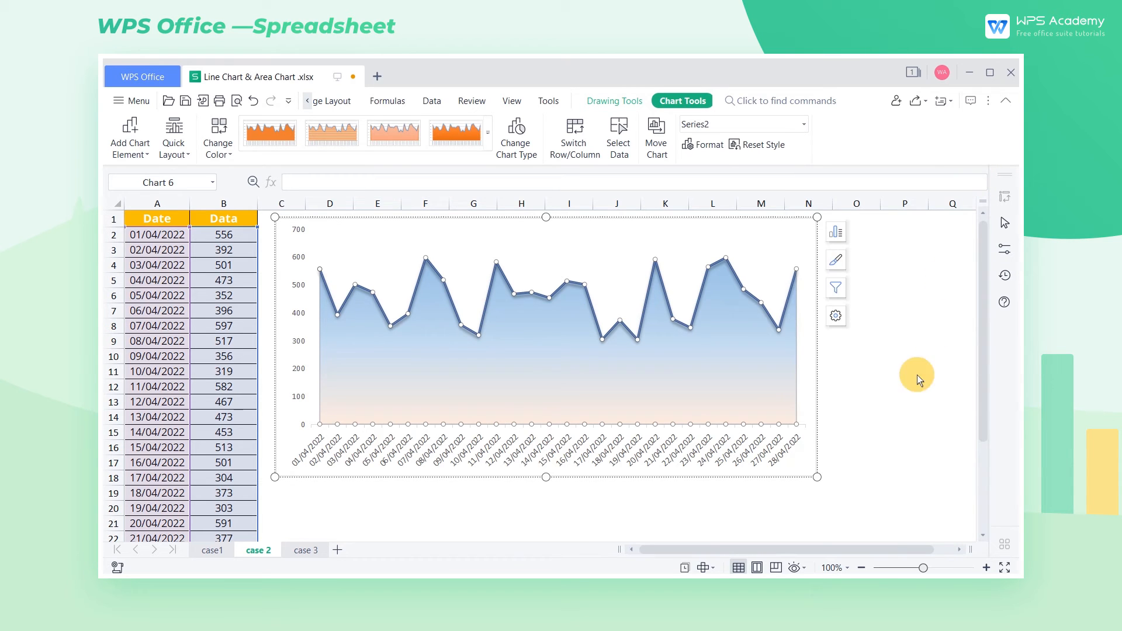
{"action": "left_click", "coordinate": [899, 447]}
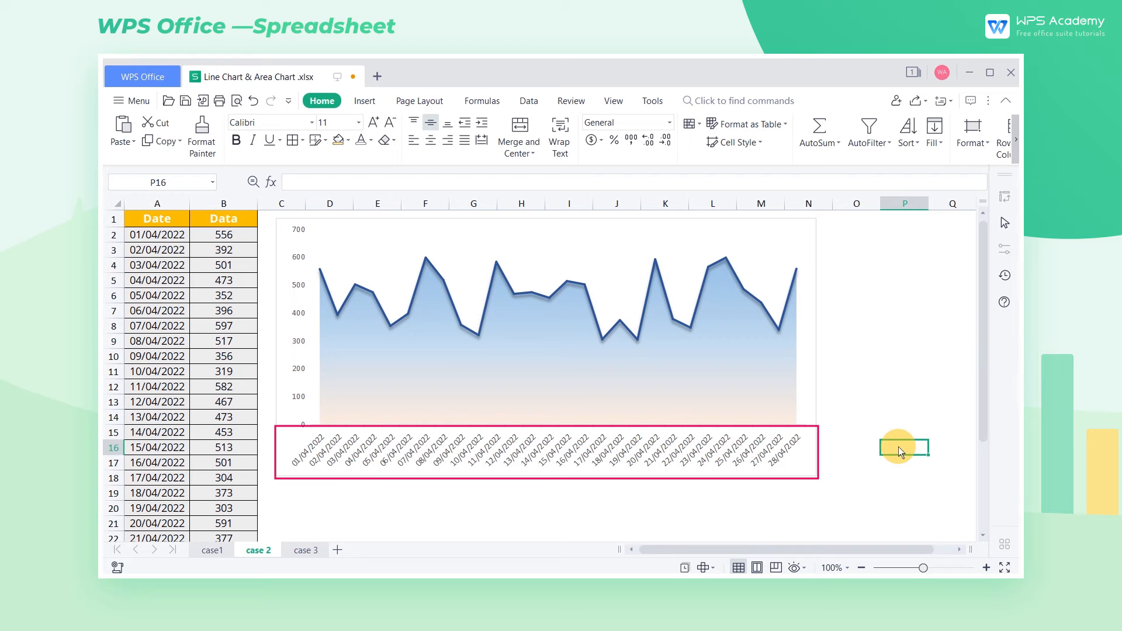
Format the dates in A2:A29 with the short 7/3/01 date type.
{"action": "left_click", "coordinate": [164, 240]}
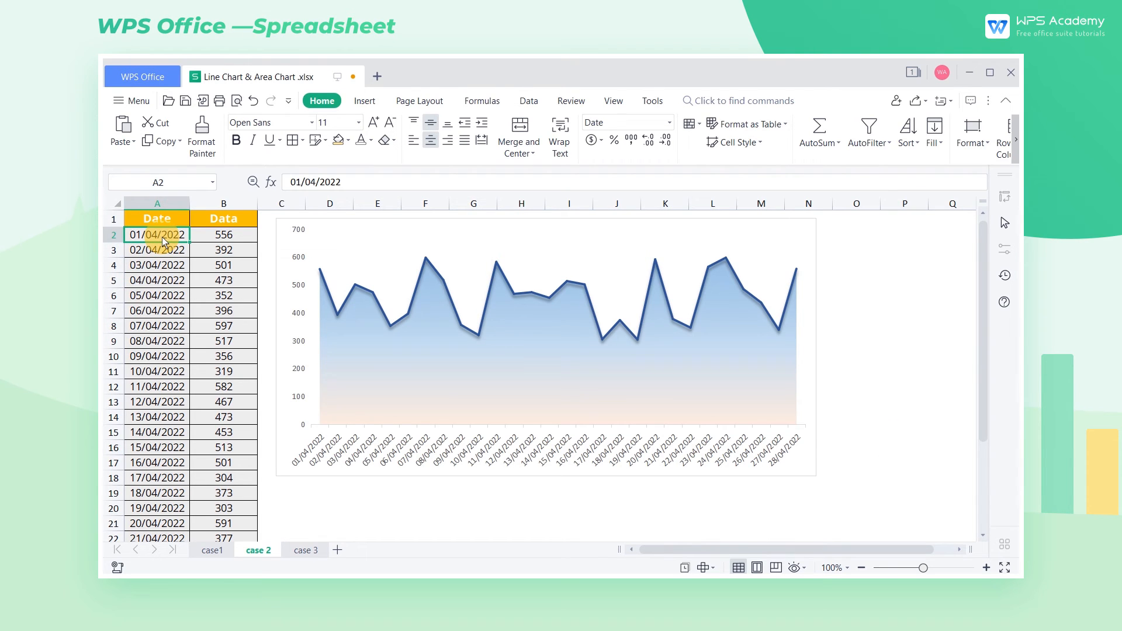
{"action": "left_click_drag", "start_coordinate": [165, 241], "coordinate": [170, 431]}
{"action": "key", "text": "ctrl+1"}
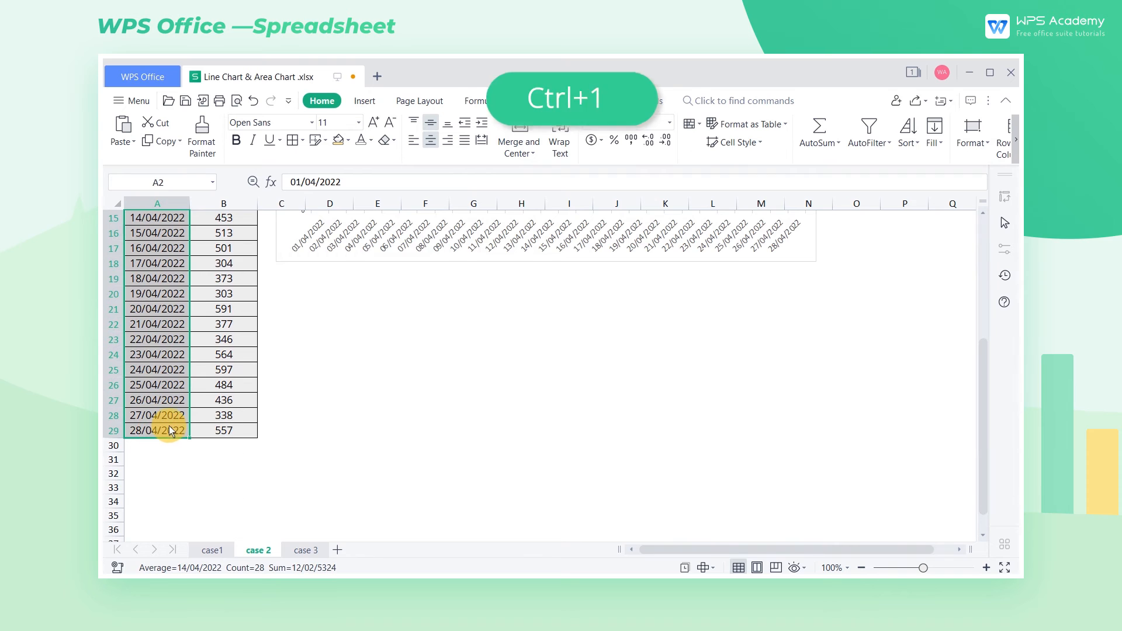
{"action": "scroll", "coordinate": [169, 430], "scroll_direction": "up", "scroll_amount": 5}
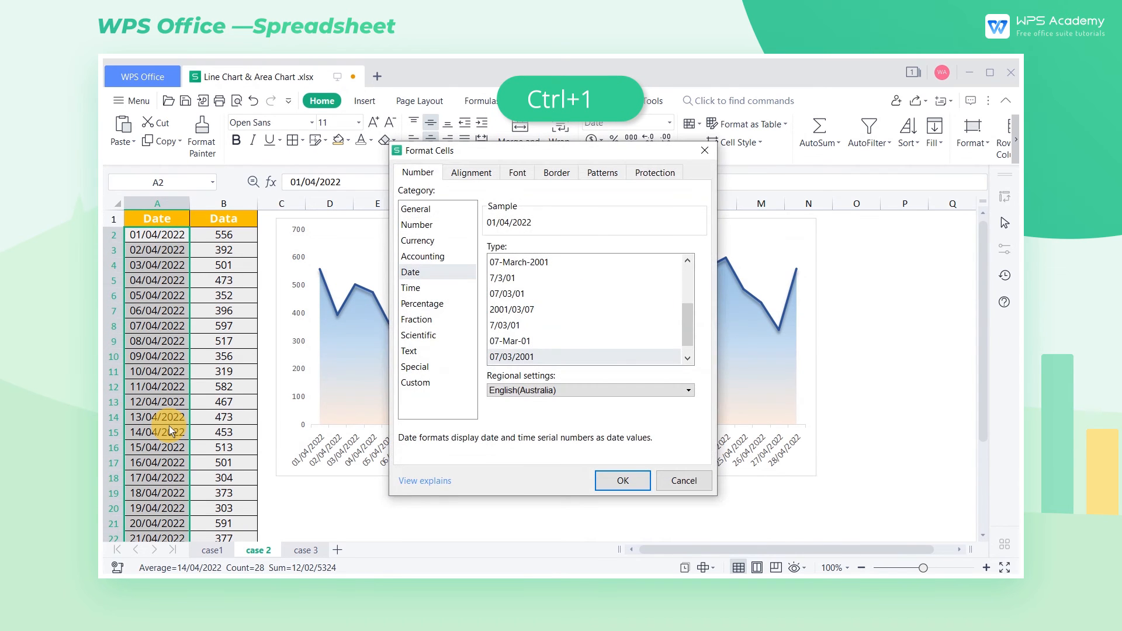
{"action": "left_click", "coordinate": [502, 277]}
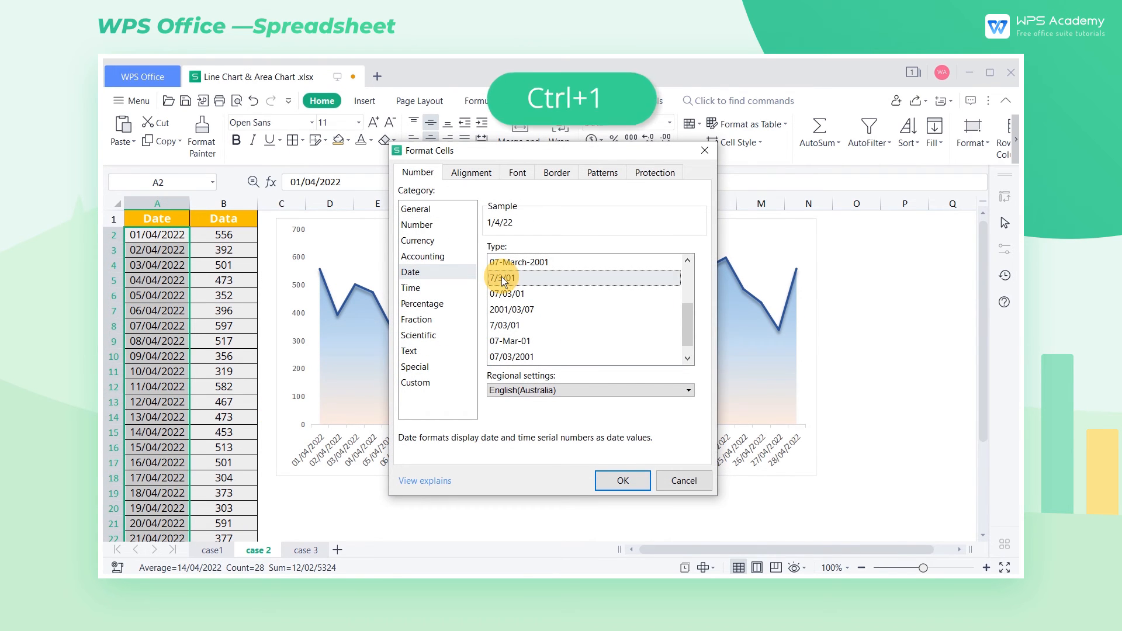
{"action": "left_click", "coordinate": [618, 479]}
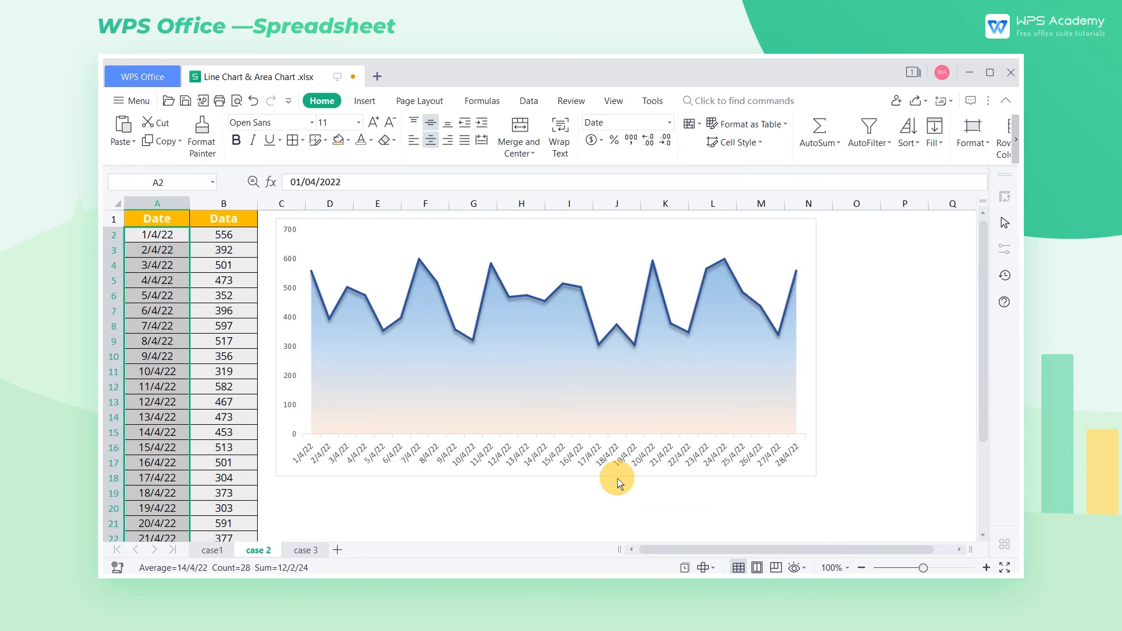
Set the major unit of the combo chart's horizontal date axis to 5 days.
{"action": "left_click", "coordinate": [567, 458]}
{"action": "left_click", "coordinate": [567, 461]}
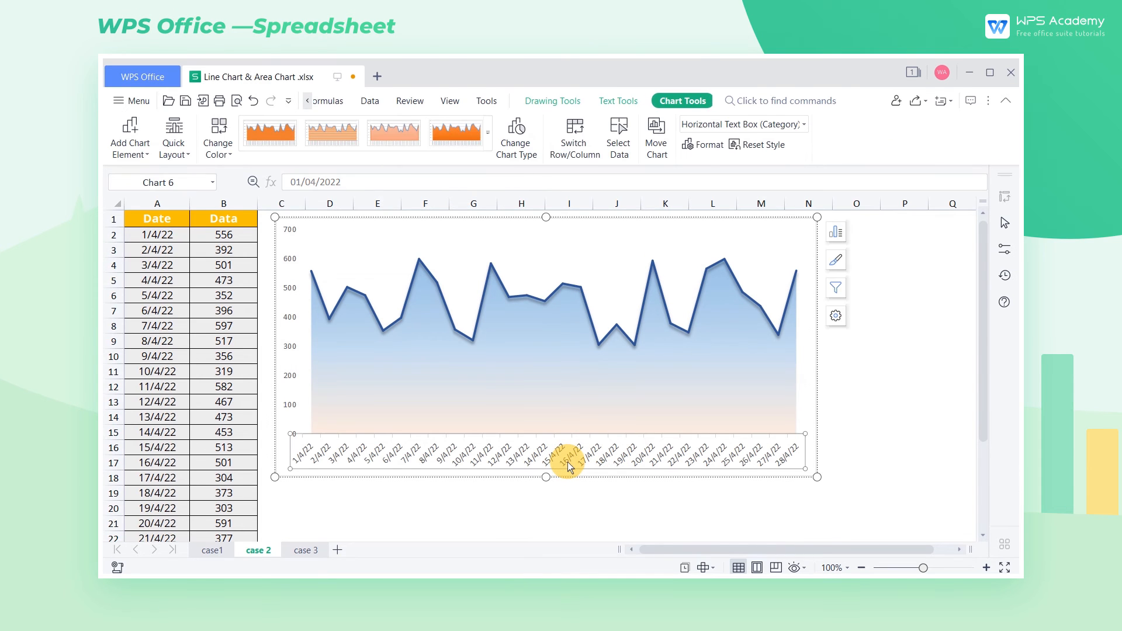
{"action": "left_click", "coordinate": [835, 316]}
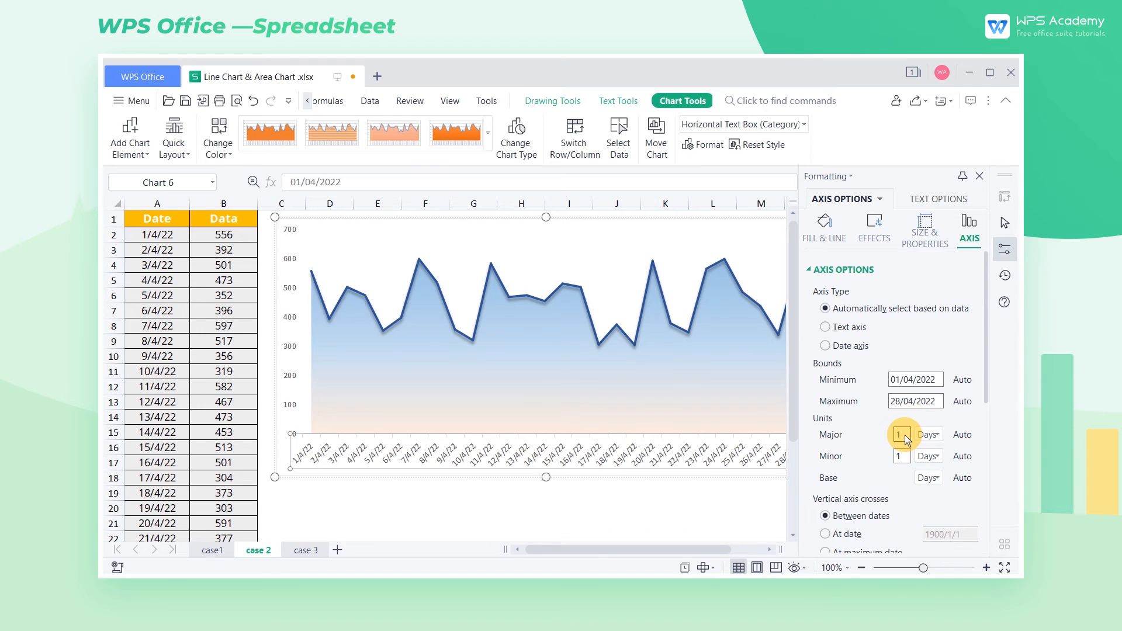
{"action": "left_click_drag", "start_coordinate": [904, 435], "coordinate": [896, 435]}
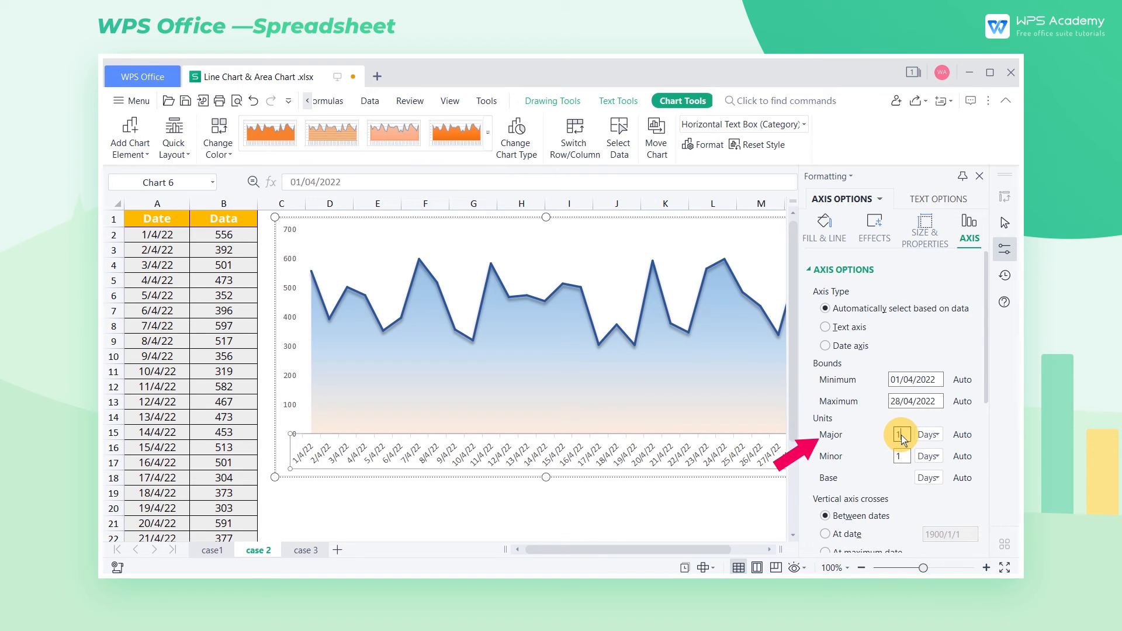
{"action": "type", "text": "5"}
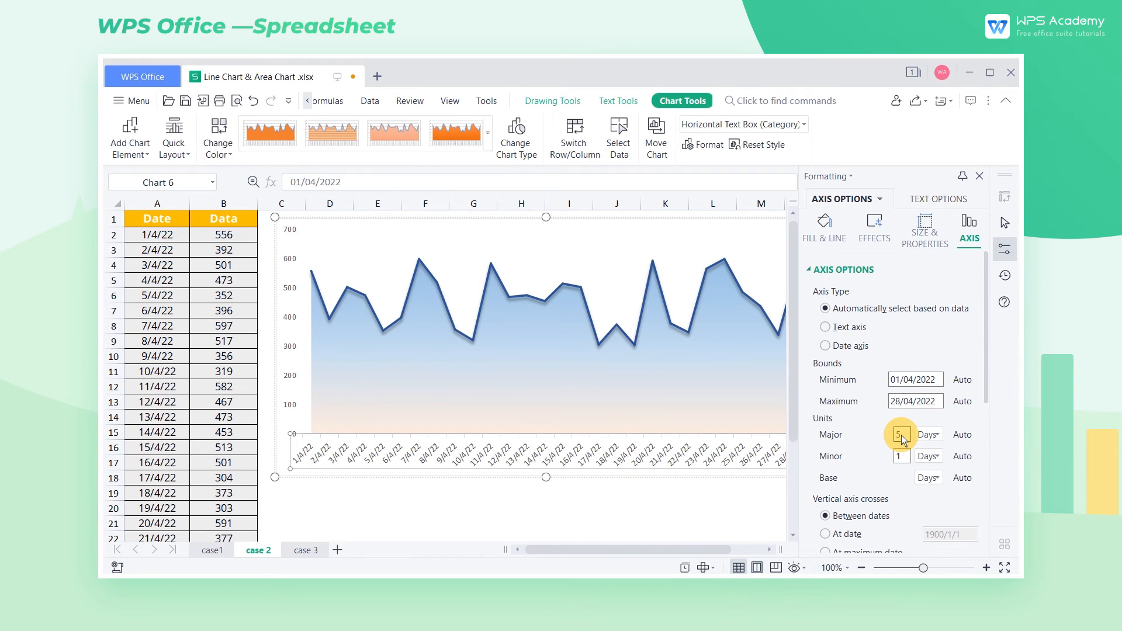
{"action": "key", "text": "Return"}
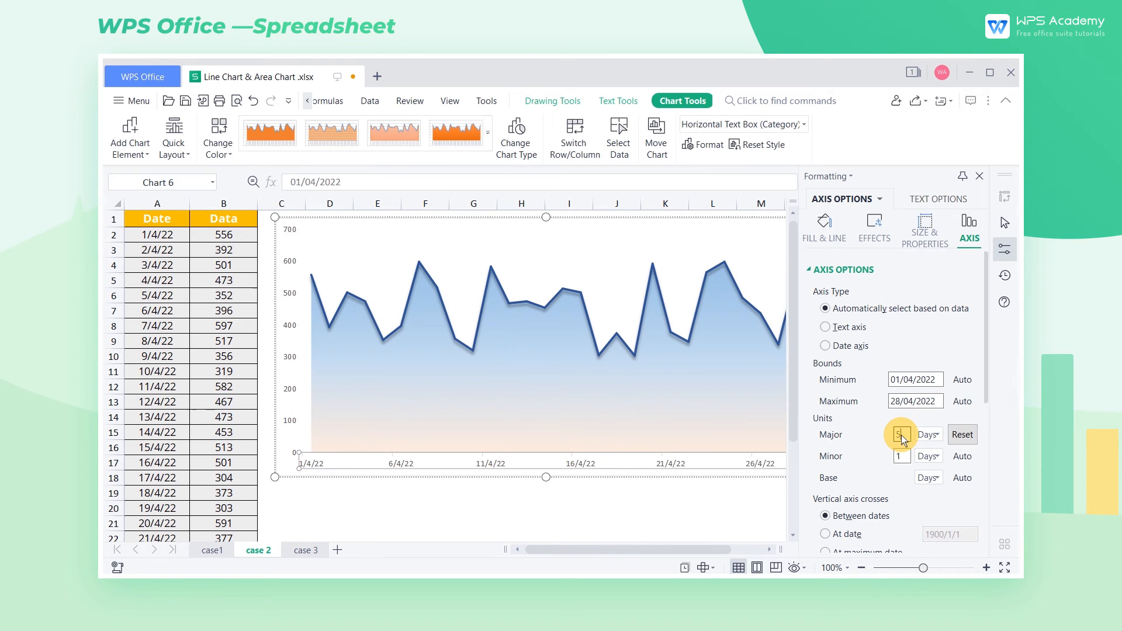
{"action": "left_click", "coordinate": [980, 176]}
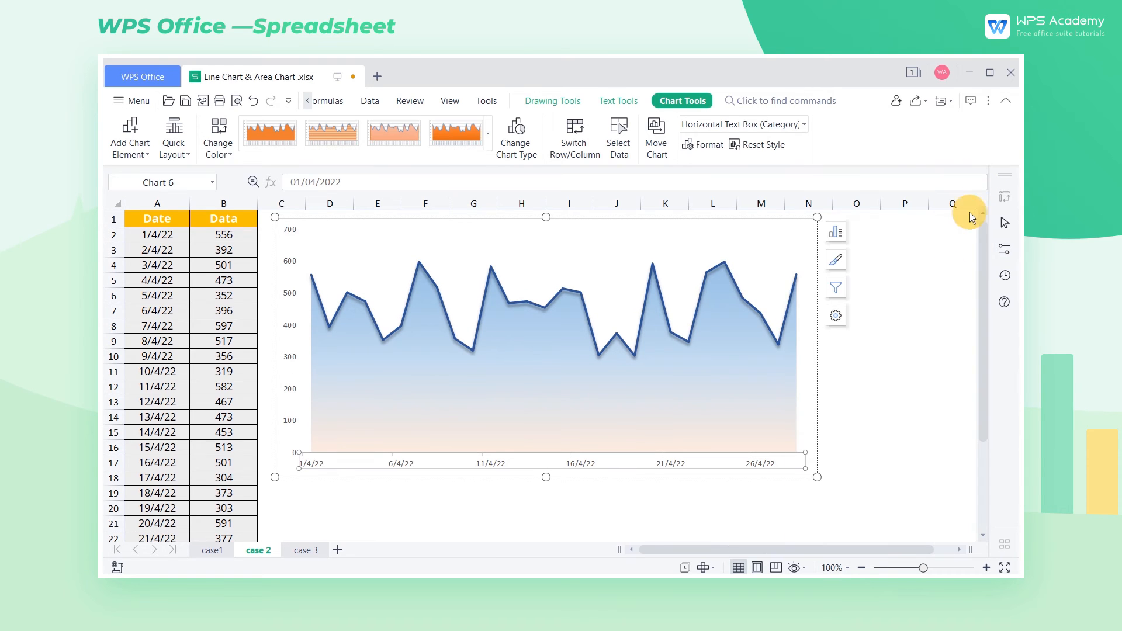
{"action": "left_click", "coordinate": [892, 474]}
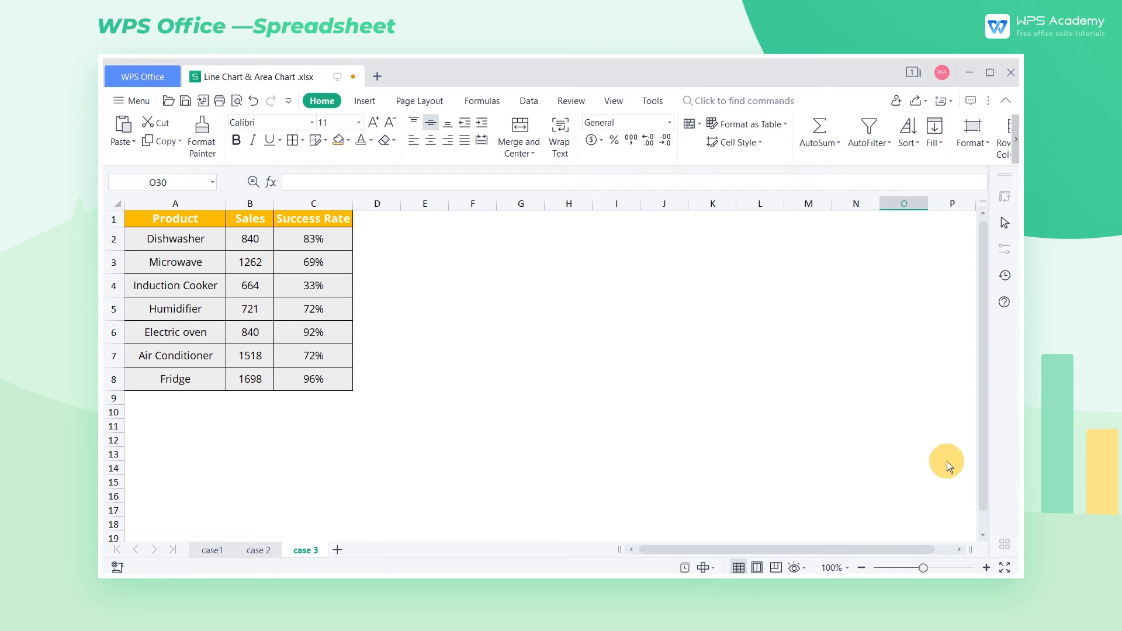
Insert a basic 2-D line chart from the case 3 product table in A1:C8.
{"action": "left_click_drag", "start_coordinate": [213, 219], "coordinate": [348, 377]}
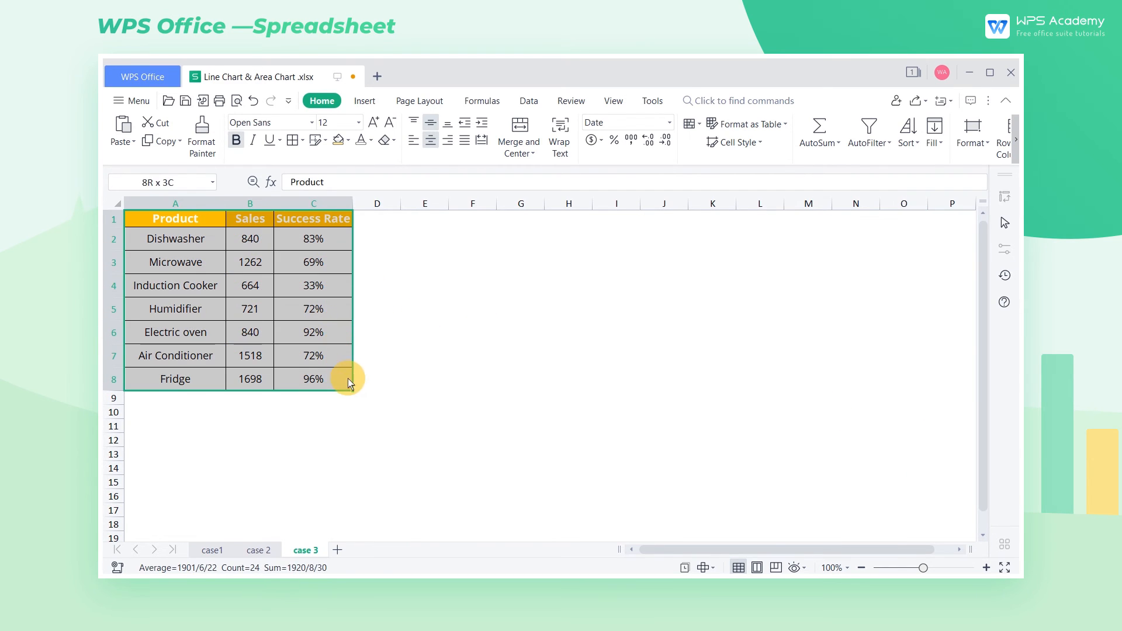
{"action": "left_click", "coordinate": [429, 411]}
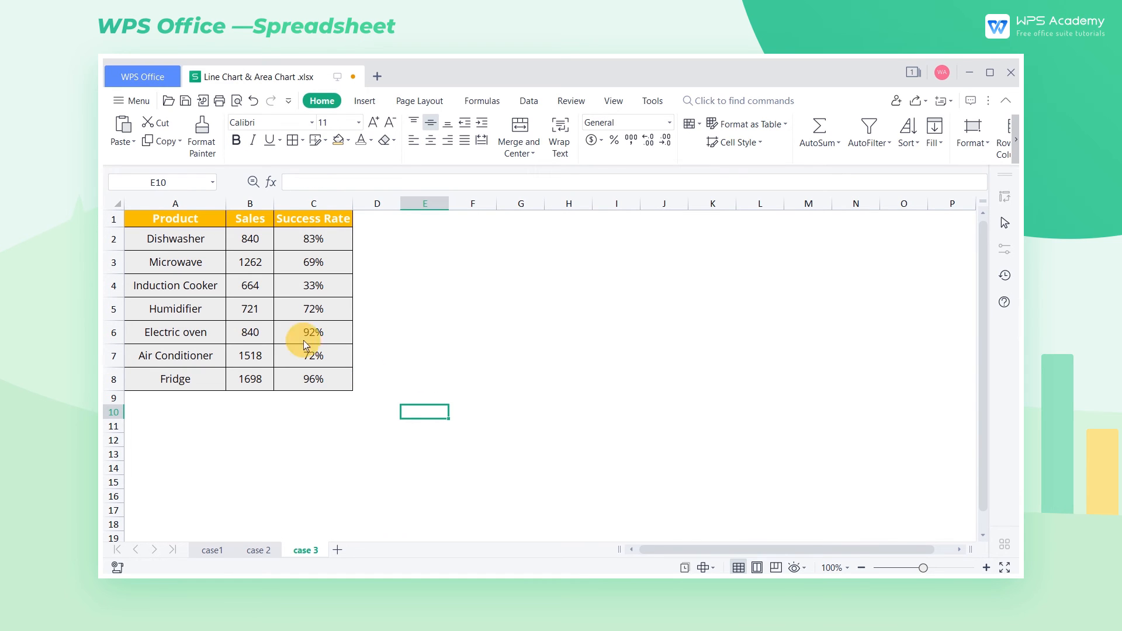
{"action": "key", "text": "ctrl+a"}
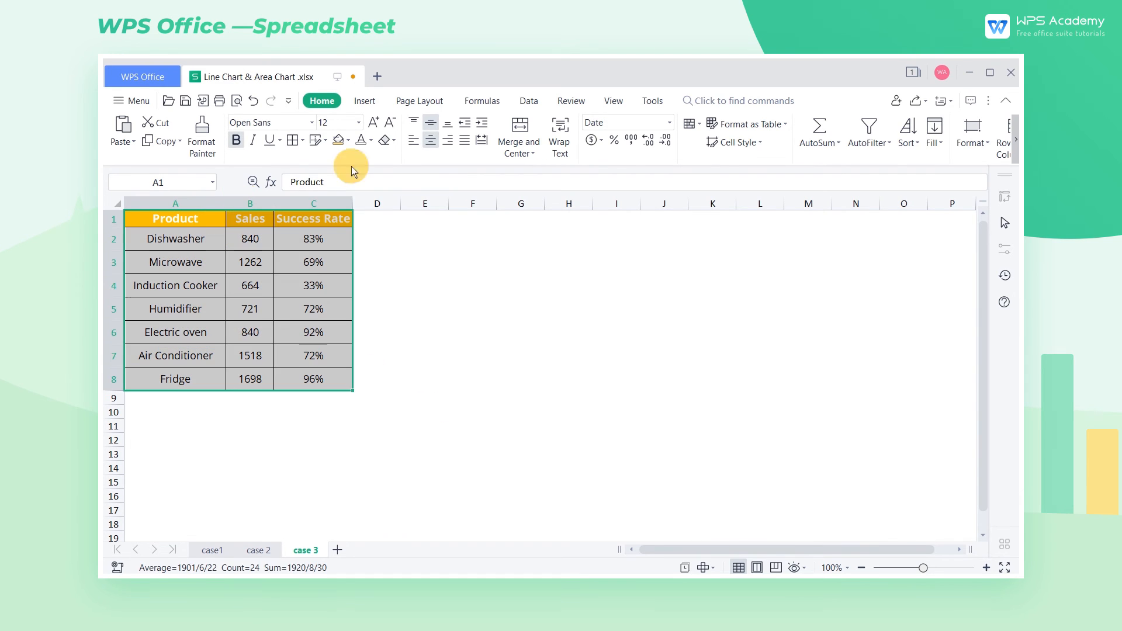
{"action": "left_click", "coordinate": [362, 102]}
{"action": "left_click", "coordinate": [580, 125]}
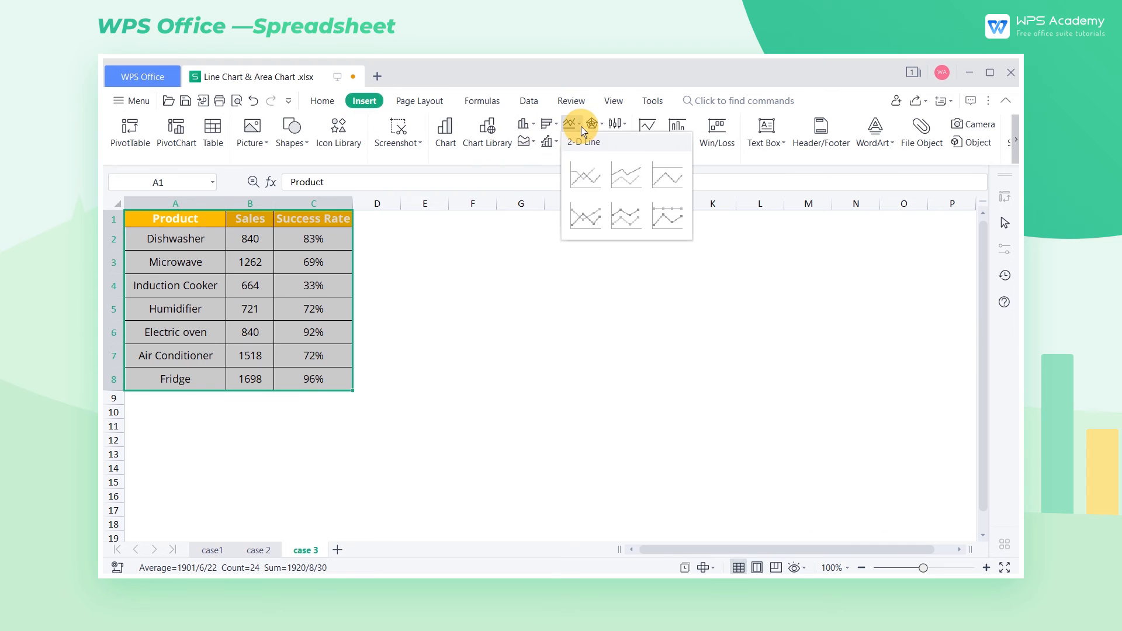
{"action": "left_click", "coordinate": [589, 170]}
Move the line chart up beside the table and enlarge it to 8.91 cm high by 18.94 cm wide.
{"action": "left_click_drag", "start_coordinate": [465, 305], "coordinate": [464, 258]}
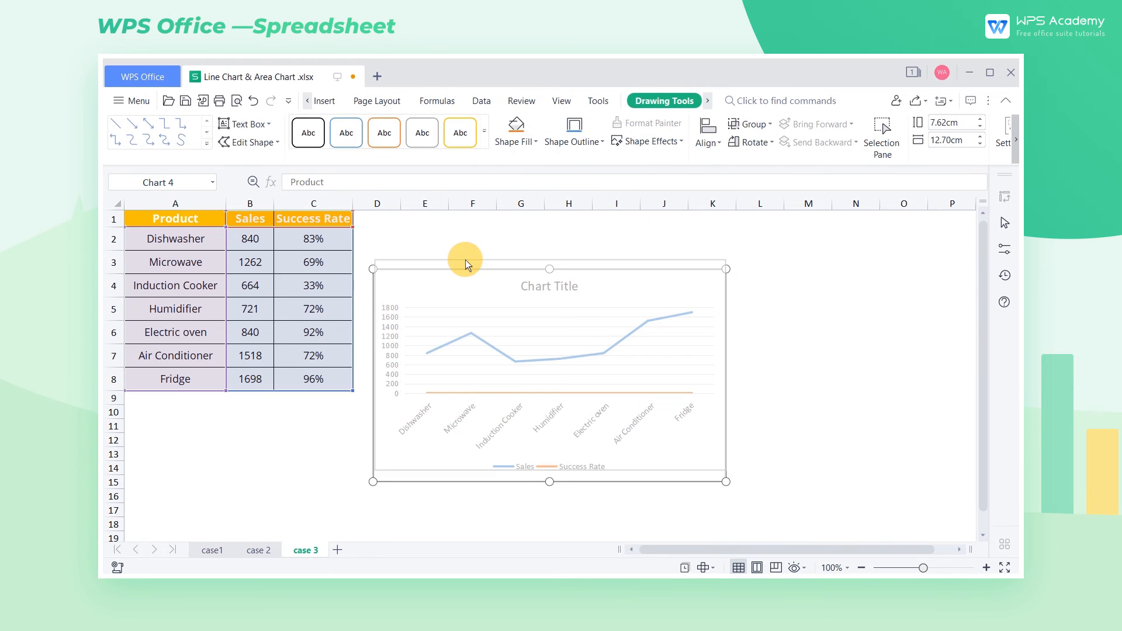
{"action": "left_click_drag", "start_coordinate": [723, 436], "coordinate": [908, 475]}
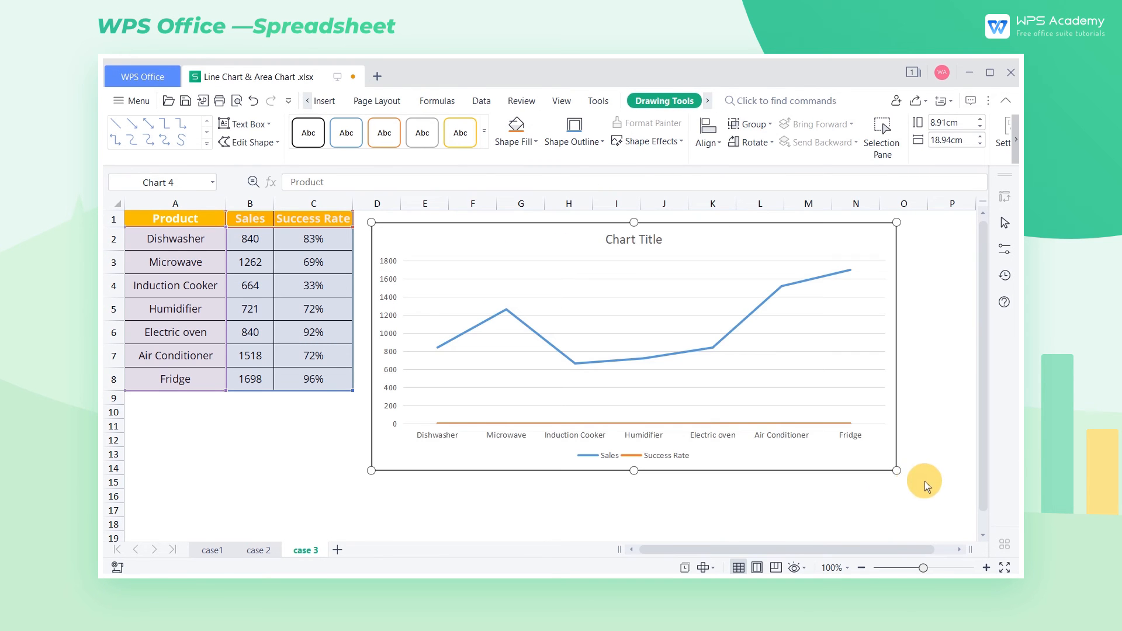
{"action": "left_click", "coordinate": [938, 490]}
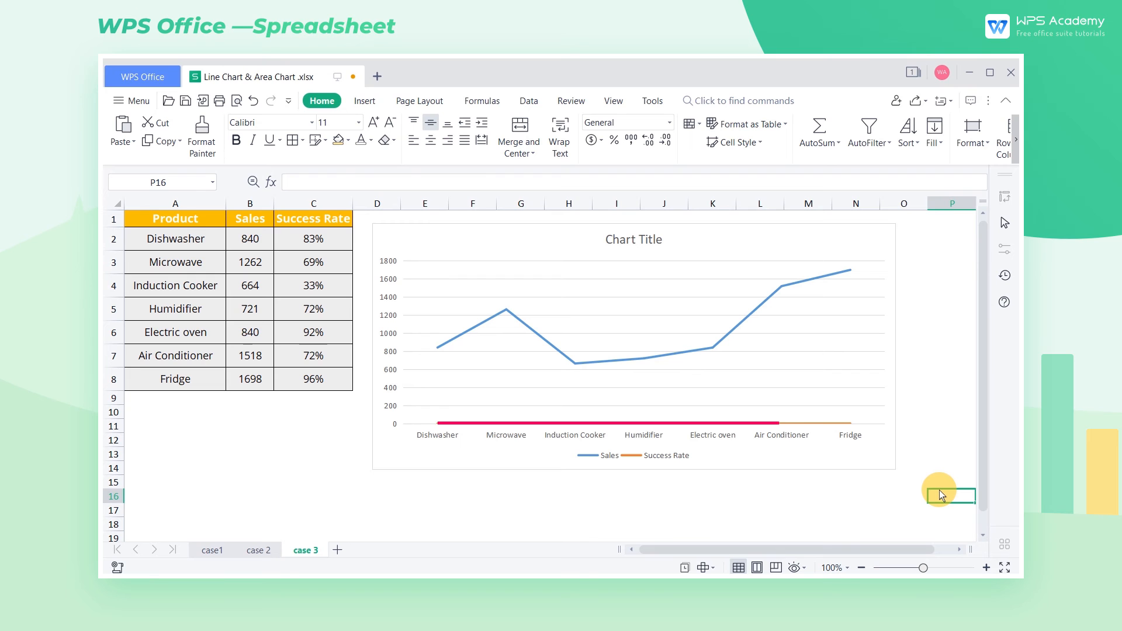
Change the chart to a custom combination with Sales as Clustered Column and Success Rate as Line on the secondary axis.
{"action": "left_click", "coordinate": [858, 336]}
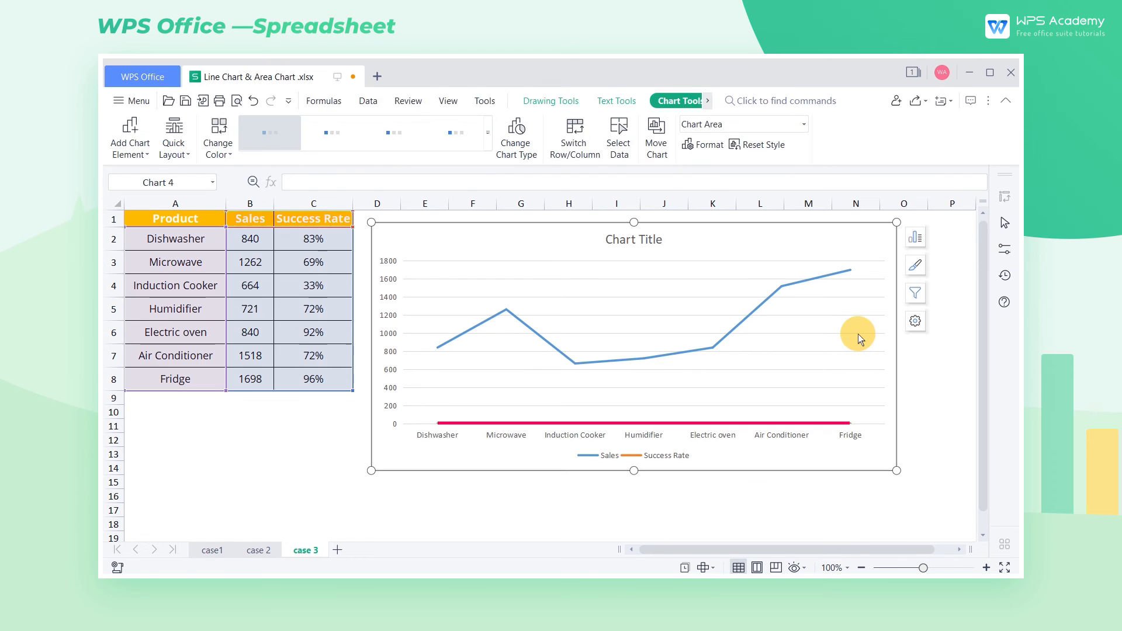
{"action": "left_click", "coordinate": [795, 283]}
{"action": "right_click", "coordinate": [795, 283]}
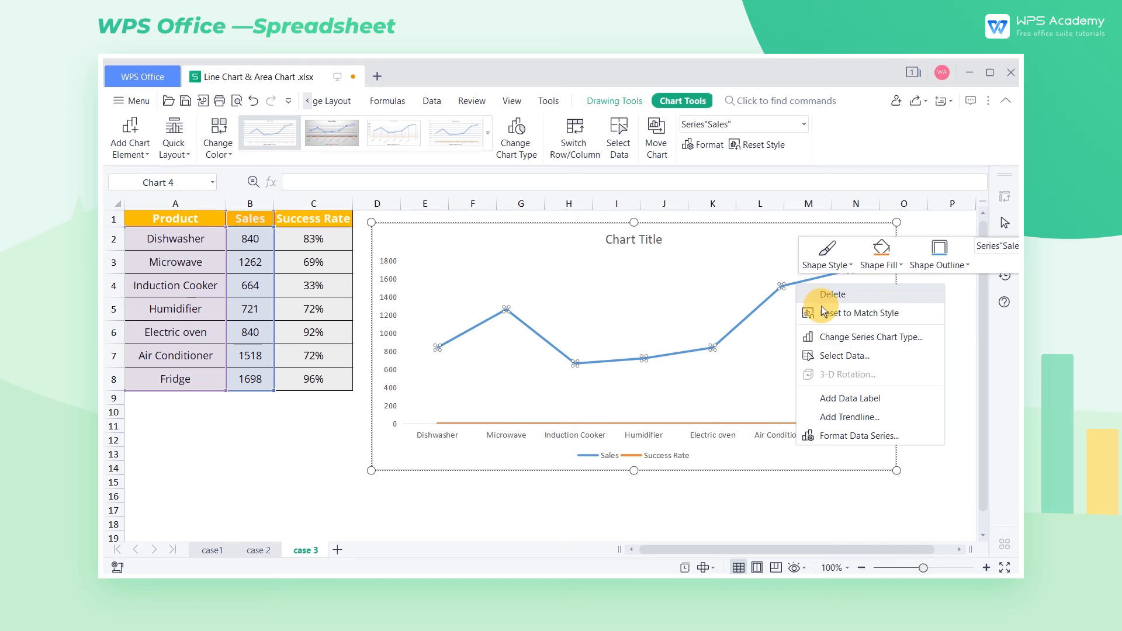
{"action": "left_click", "coordinate": [844, 338]}
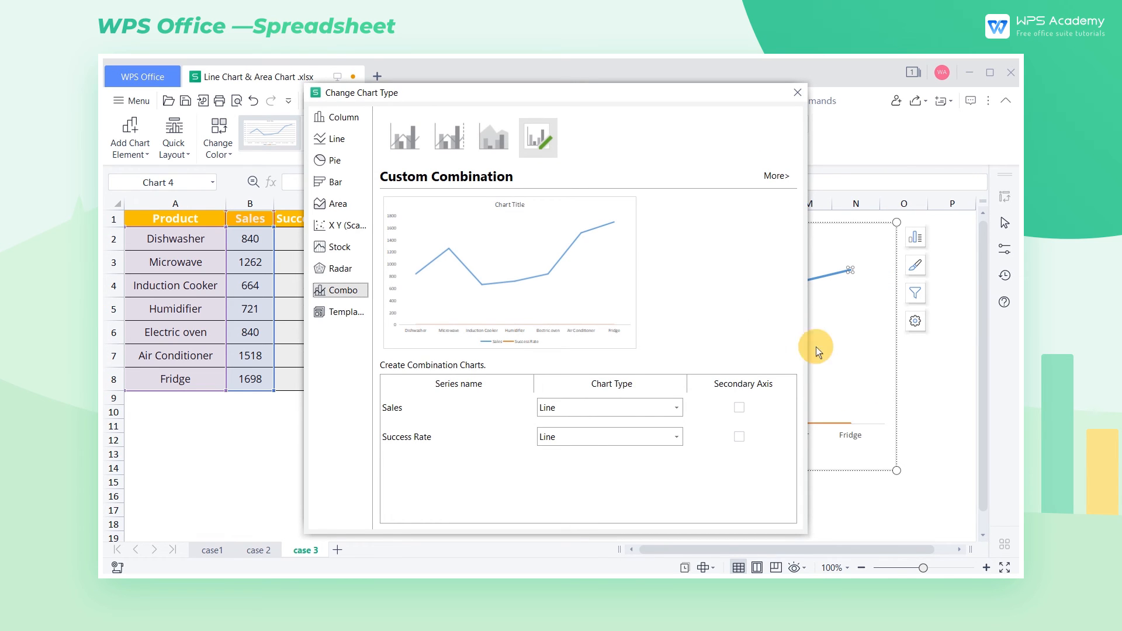
{"action": "left_click", "coordinate": [681, 406]}
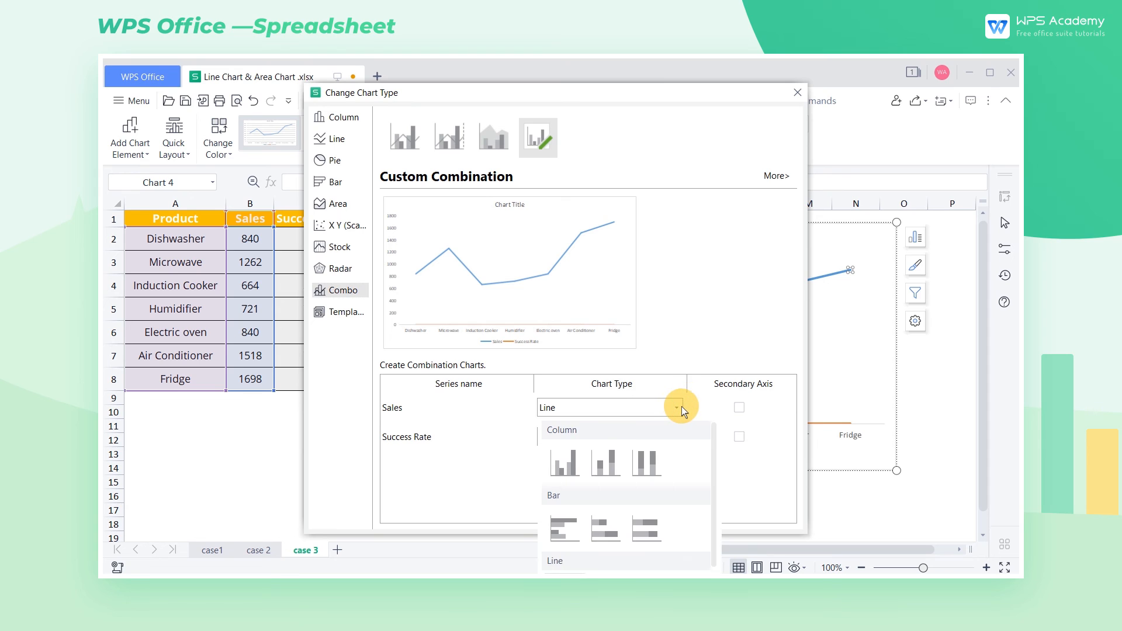
{"action": "left_click", "coordinate": [562, 464]}
{"action": "left_click", "coordinate": [737, 438]}
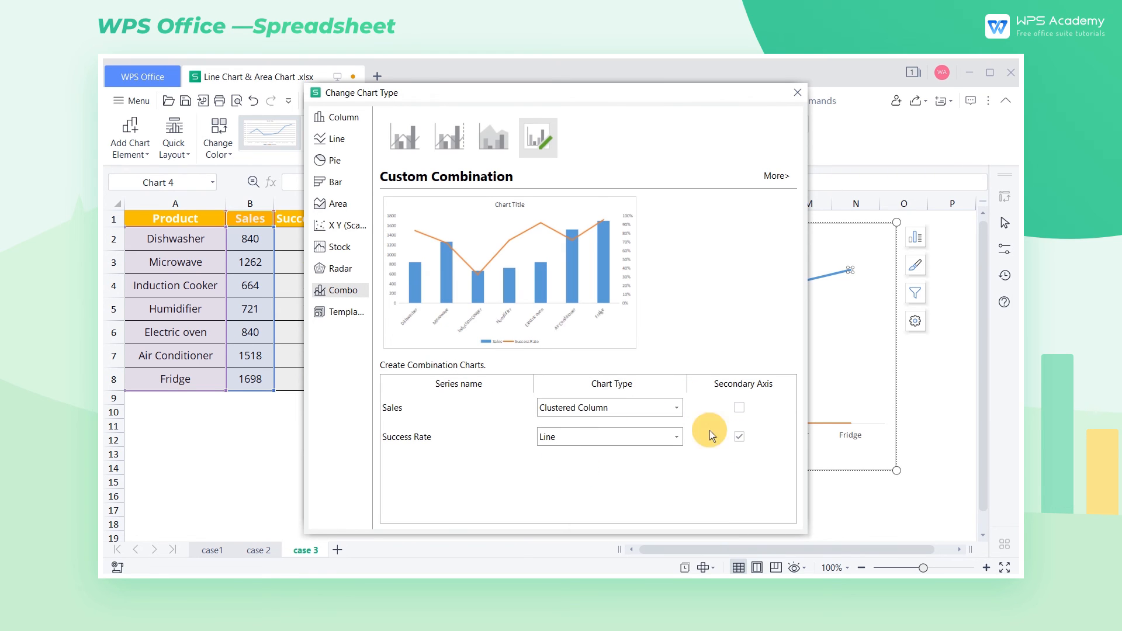
{"action": "left_click", "coordinate": [523, 258]}
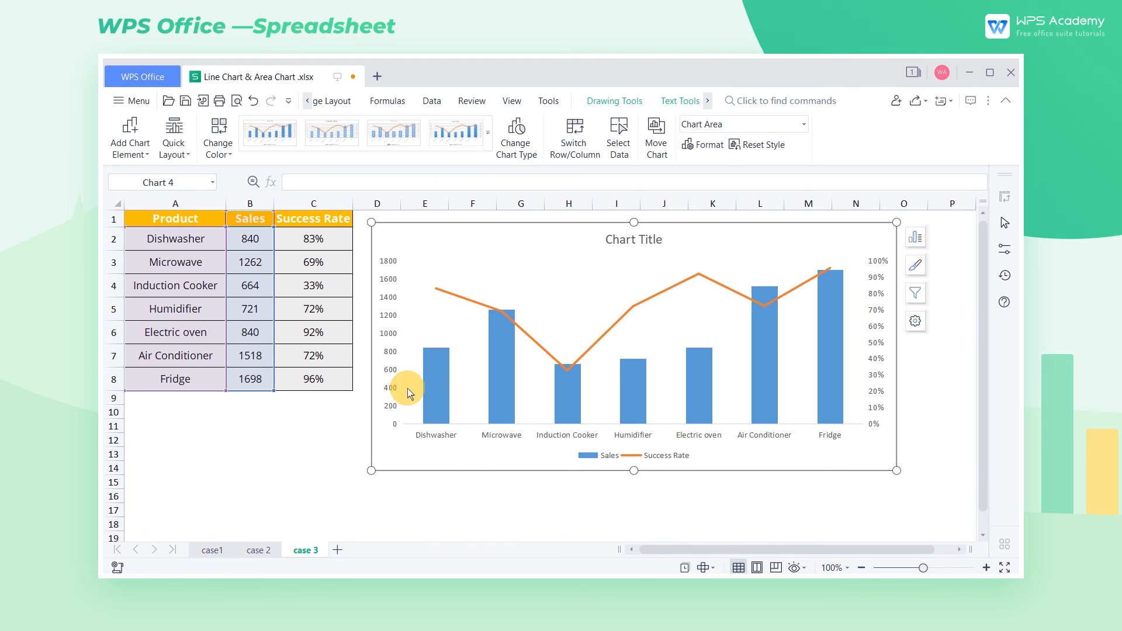
Set the major unit of the chart's primary vertical axis, which carries Sales, to 400.
{"action": "left_click", "coordinate": [387, 354]}
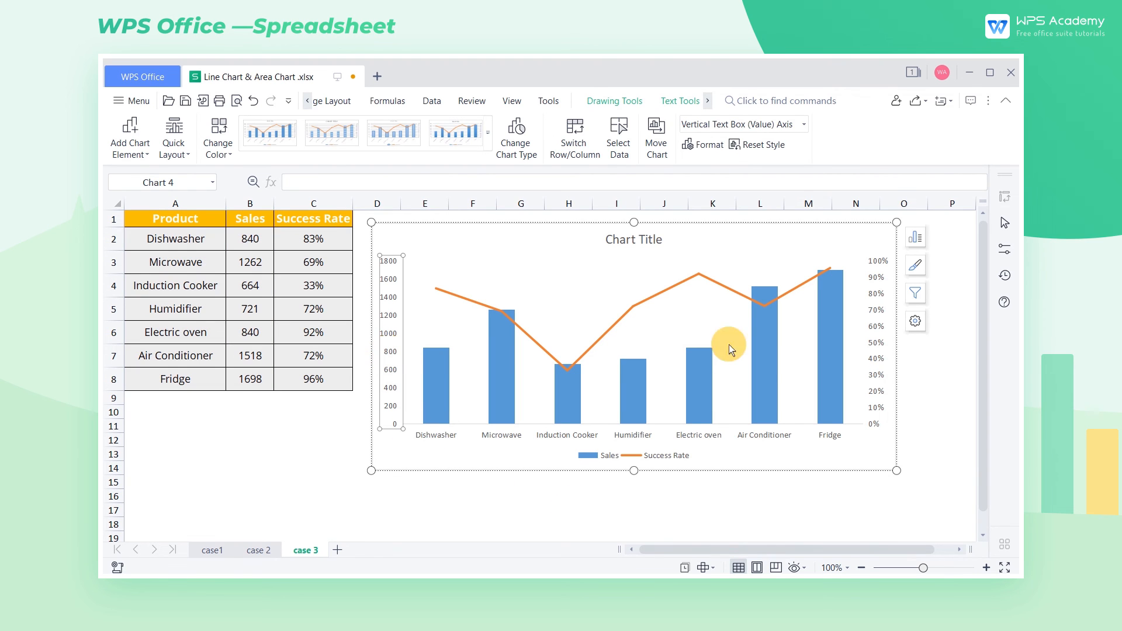
{"action": "left_click", "coordinate": [914, 322]}
{"action": "double_click", "coordinate": [929, 361]}
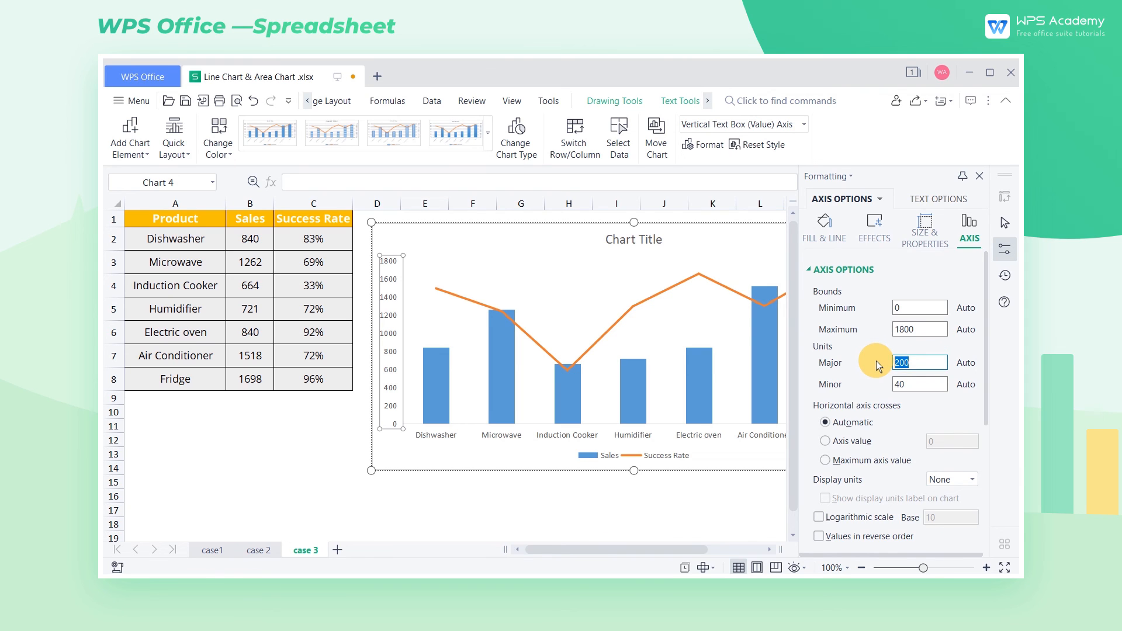
{"action": "key", "text": "Return"}
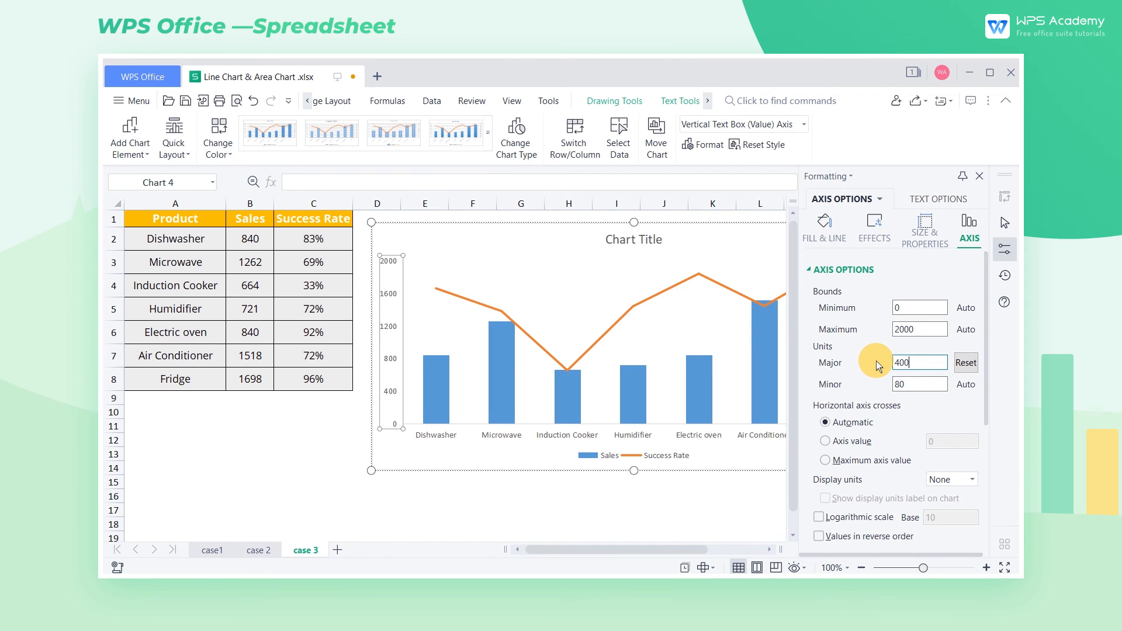
Set the major unit of the chart's secondary vertical axis, which carries Success Rate, to 0.2.
{"action": "left_click", "coordinate": [978, 177]}
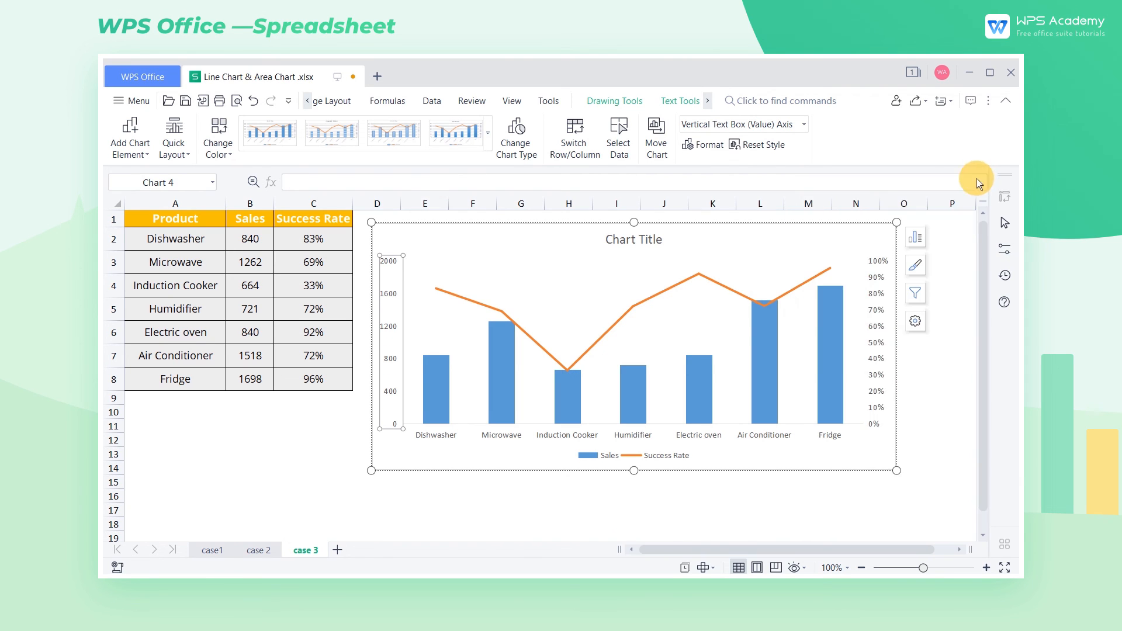
{"action": "left_click", "coordinate": [873, 325]}
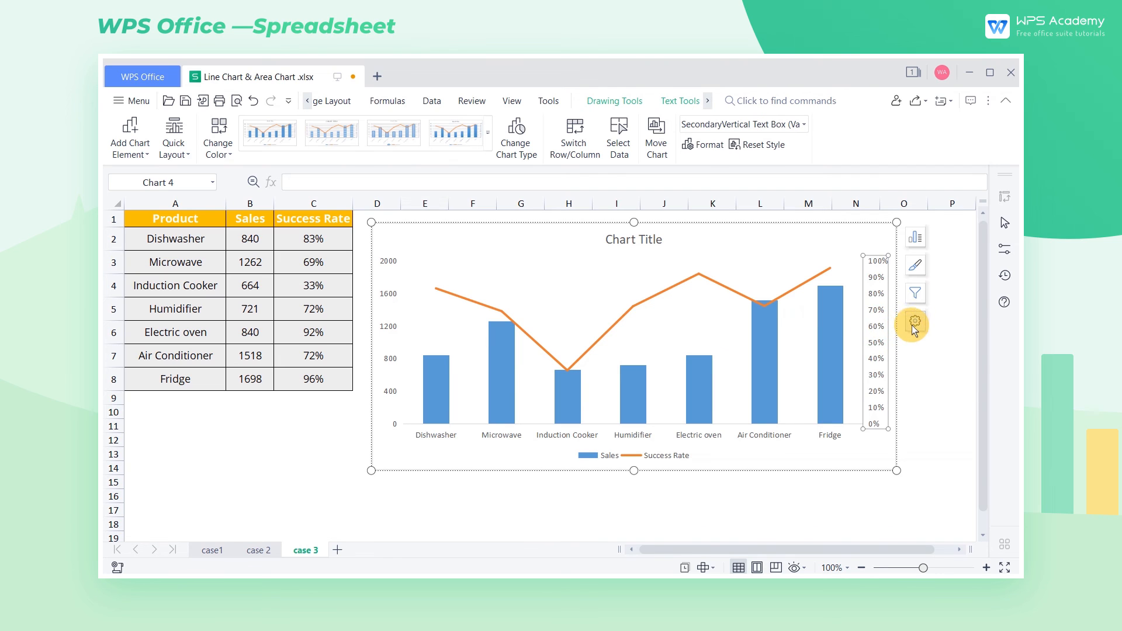
{"action": "left_click", "coordinate": [913, 324]}
{"action": "left_click", "coordinate": [914, 361]}
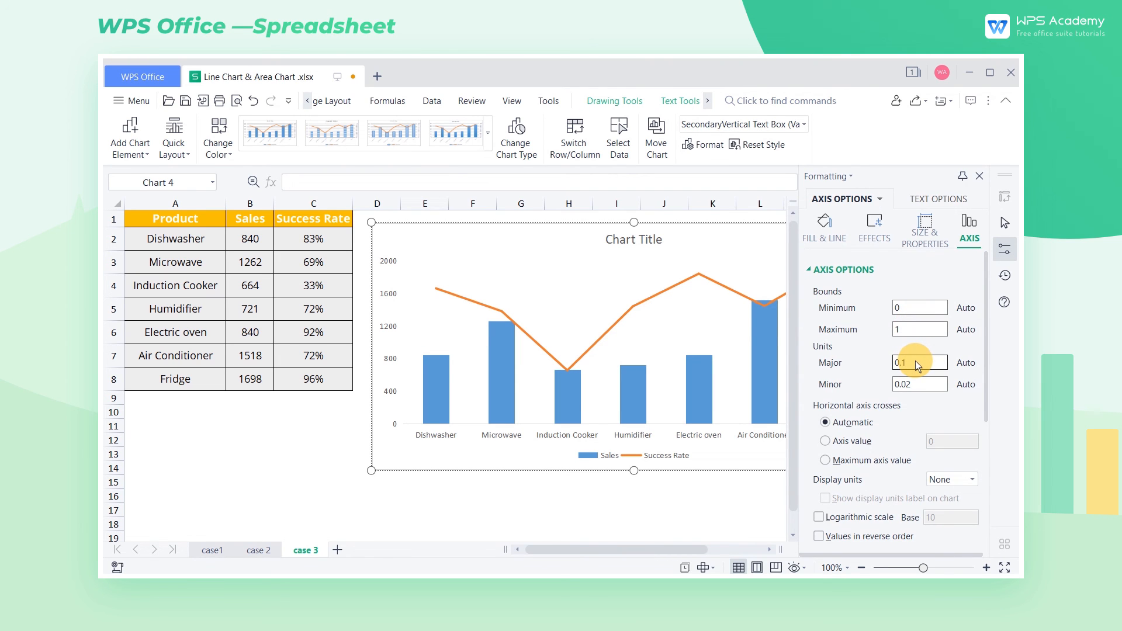
{"action": "type", "text": "2"}
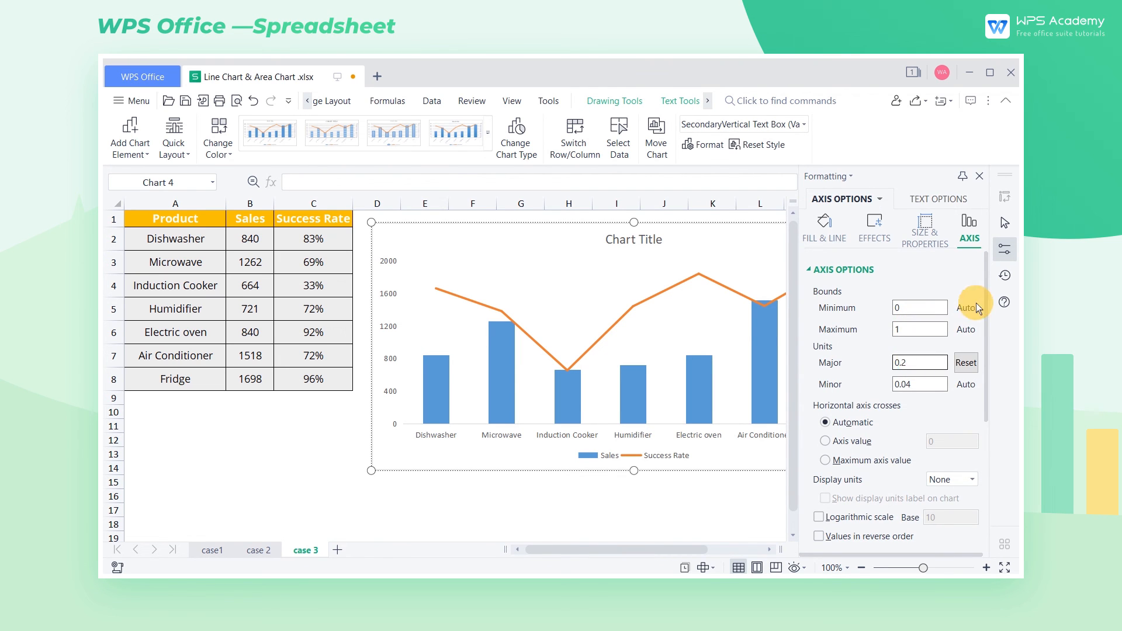
{"action": "left_click", "coordinate": [980, 176]}
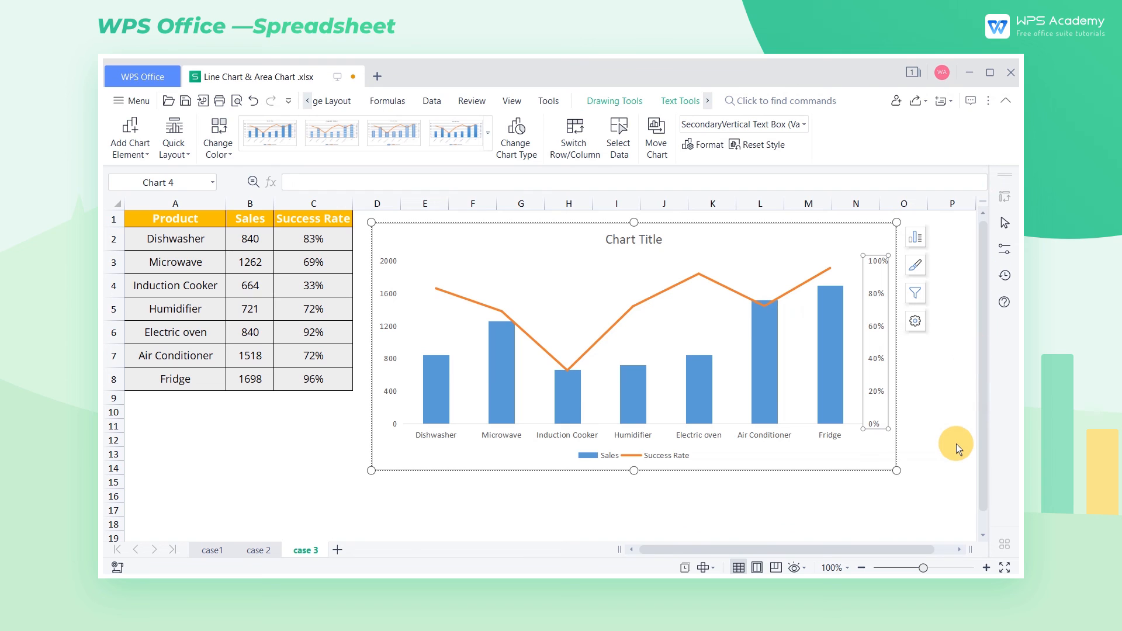
Turn the Success Rate series into a smoothed line.
{"action": "left_click", "coordinate": [794, 288]}
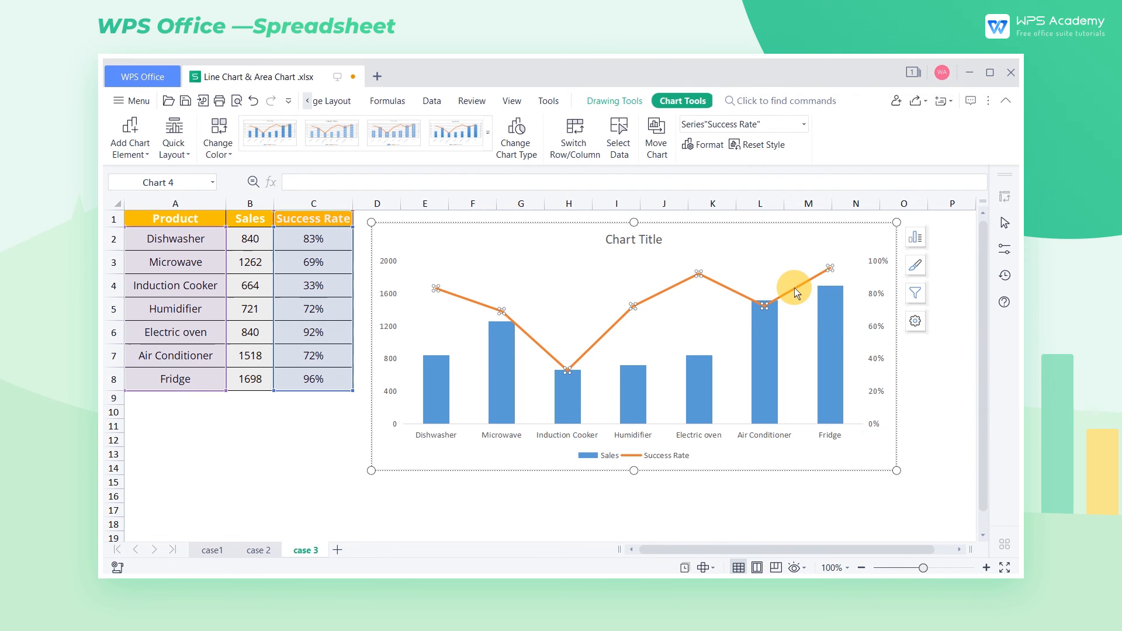
{"action": "left_click", "coordinate": [915, 321]}
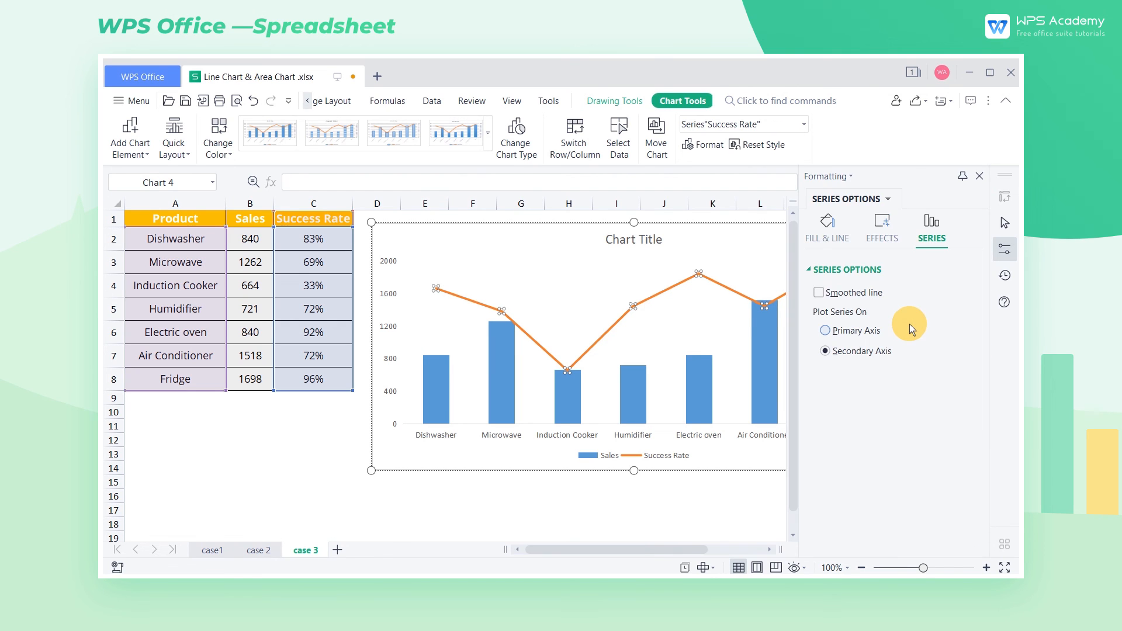
{"action": "left_click", "coordinate": [824, 294]}
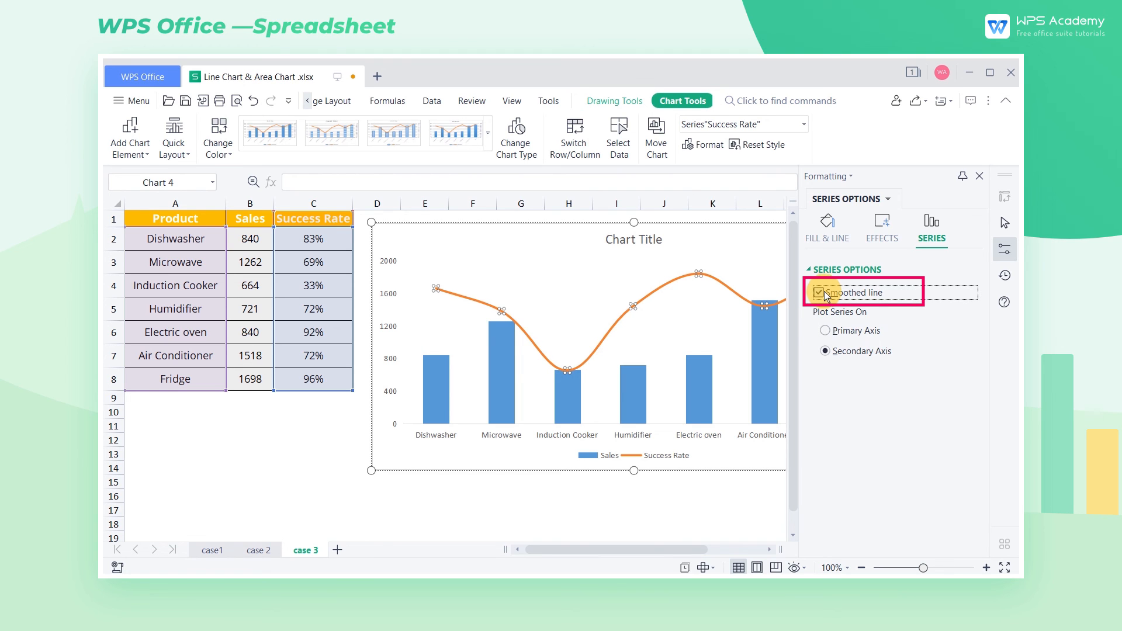
Give the Success Rate line built-in circular markers of size 8.
{"action": "left_click", "coordinate": [829, 233]}
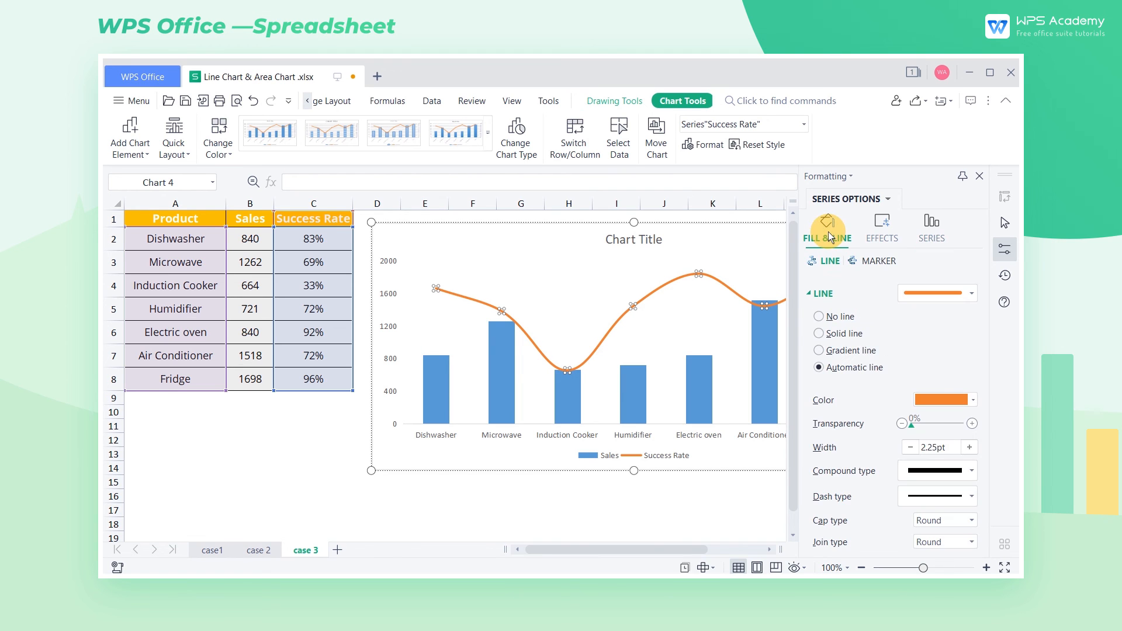
{"action": "left_click", "coordinate": [882, 262]}
{"action": "left_click", "coordinate": [821, 357]}
{"action": "left_click", "coordinate": [870, 378]}
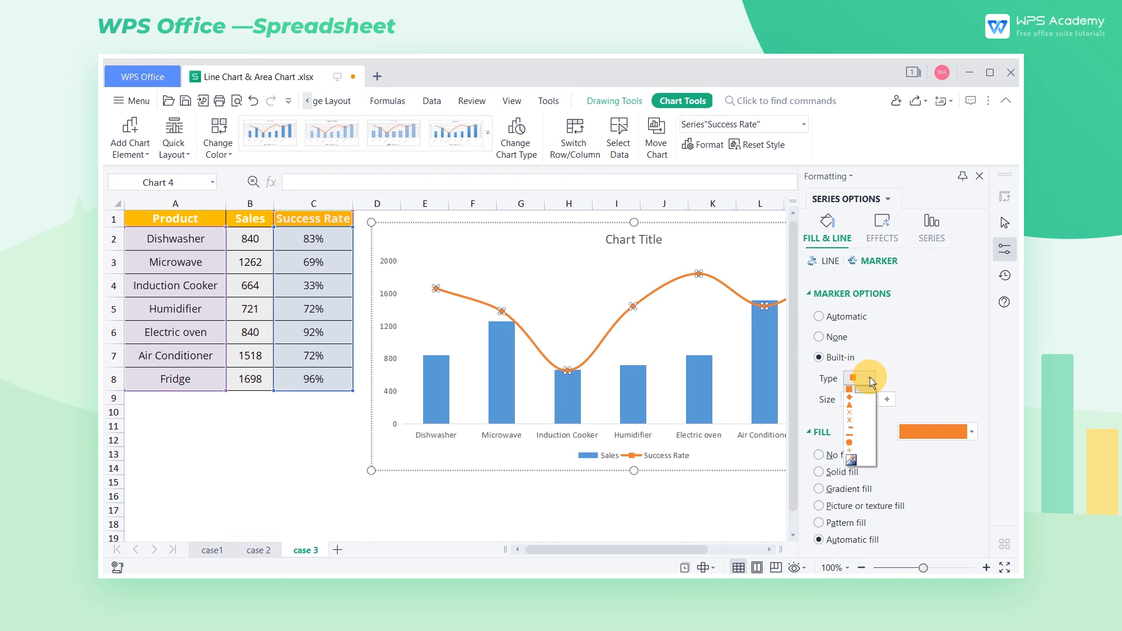
{"action": "left_click", "coordinate": [855, 439]}
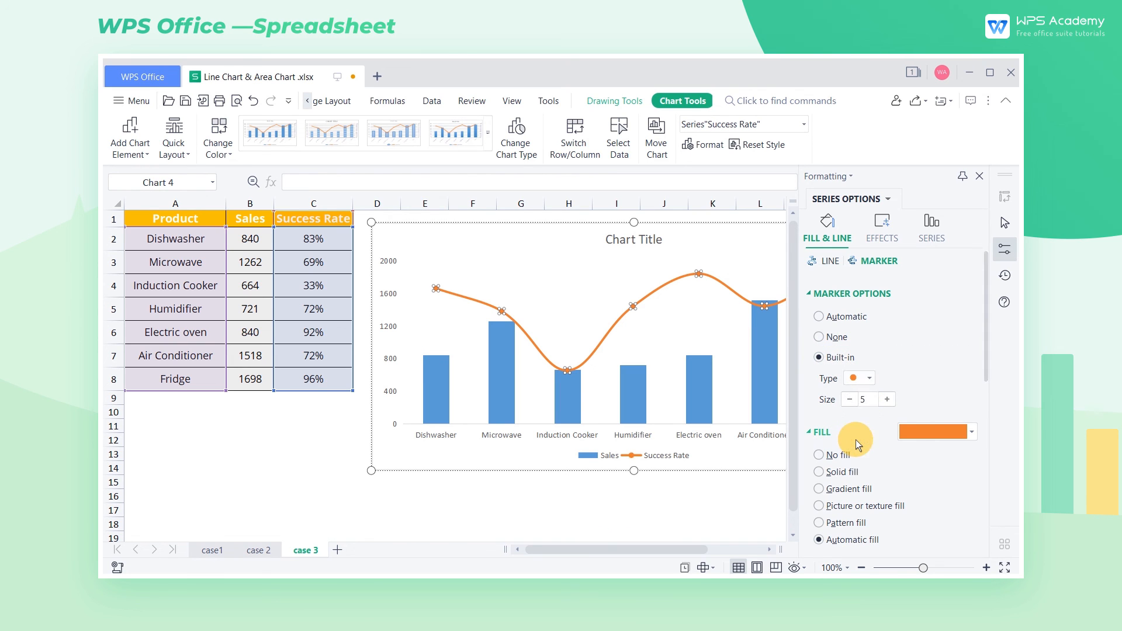
{"action": "left_click", "coordinate": [886, 400]}
{"action": "left_click", "coordinate": [886, 400]}
{"action": "left_click", "coordinate": [886, 400]}
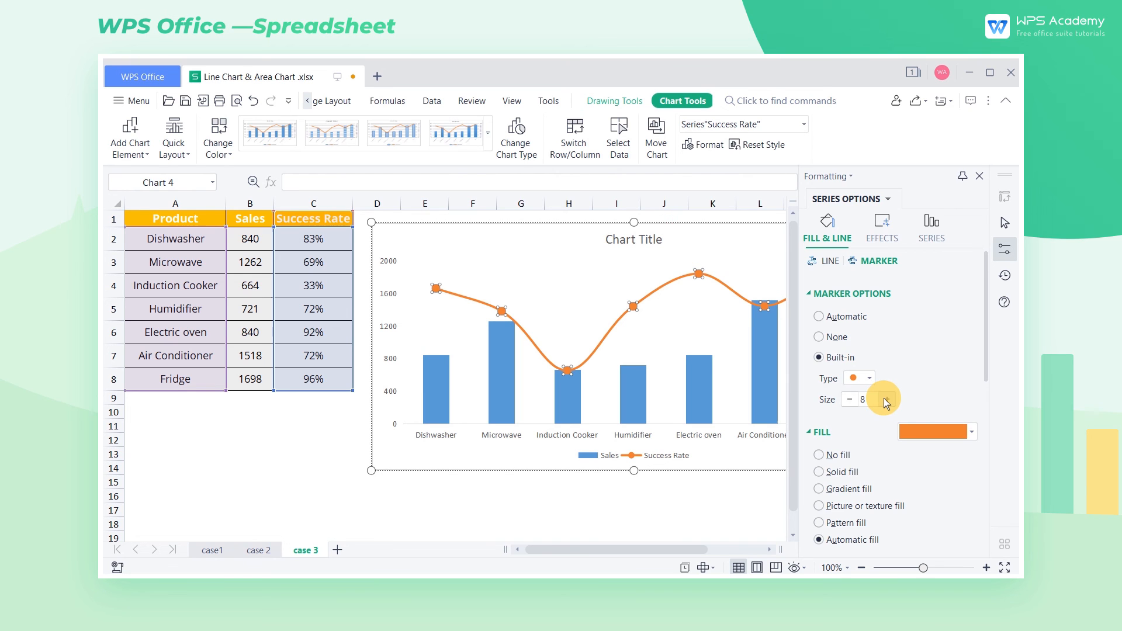
{"action": "left_click", "coordinate": [980, 176]}
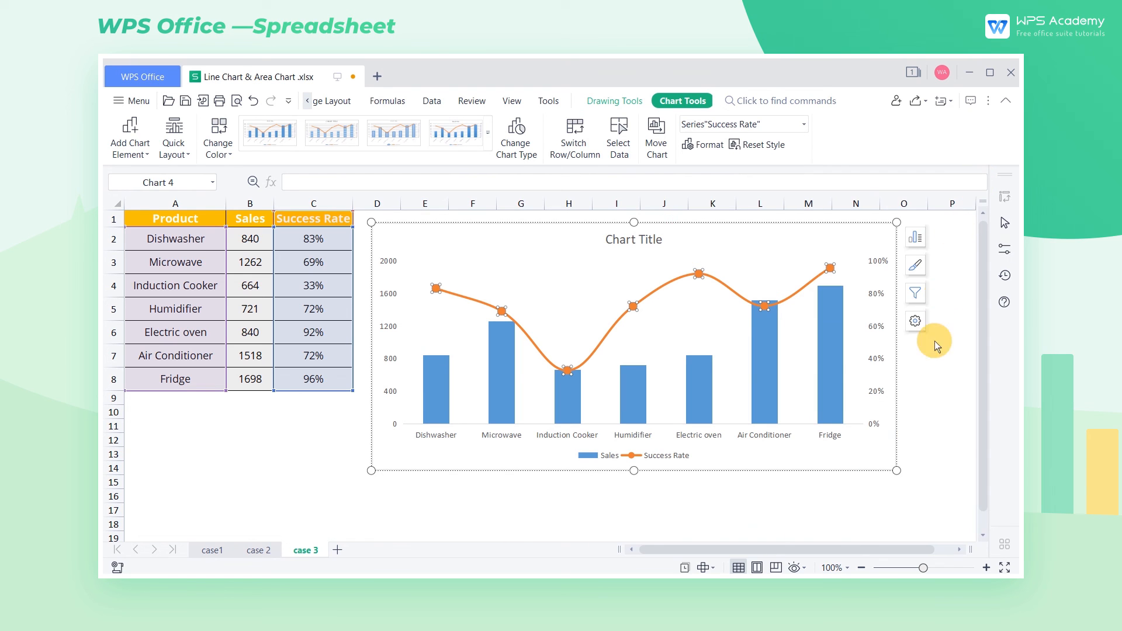
{"action": "left_click", "coordinate": [931, 439]}
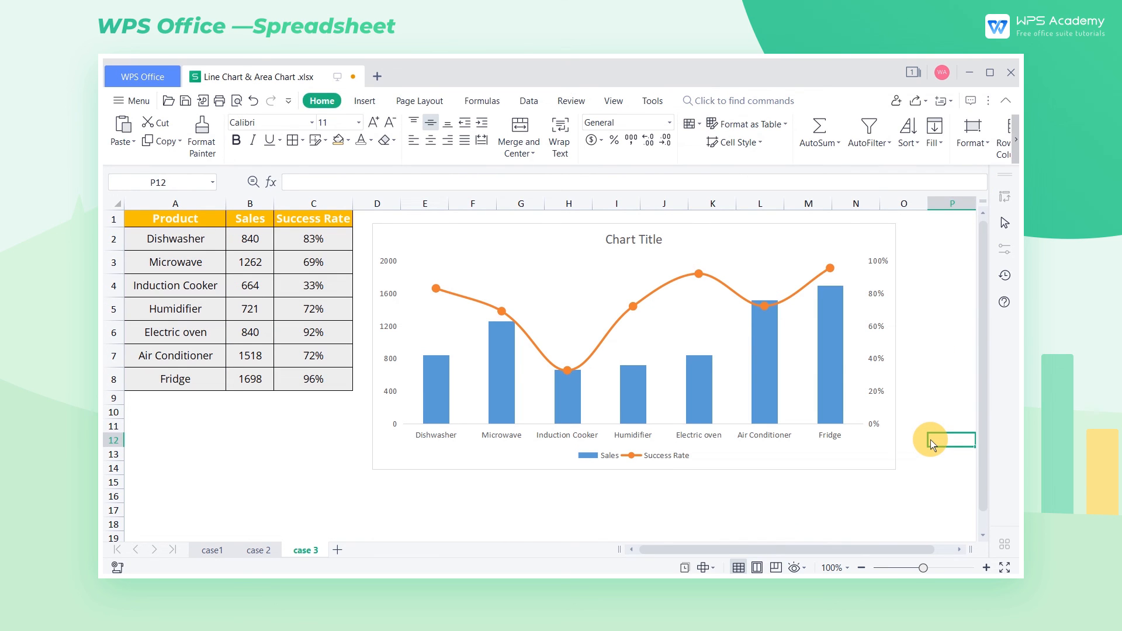